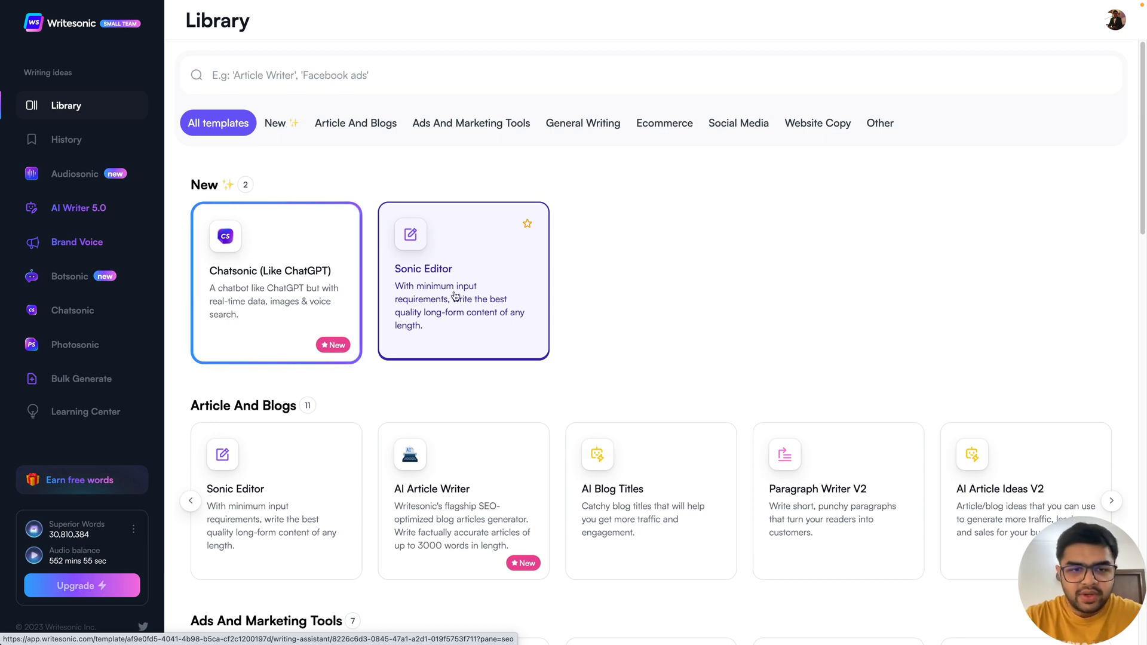
Start a blank Sonic Editor document, close the SEO checker, and paste in the prepared article.
left_click(444, 276)
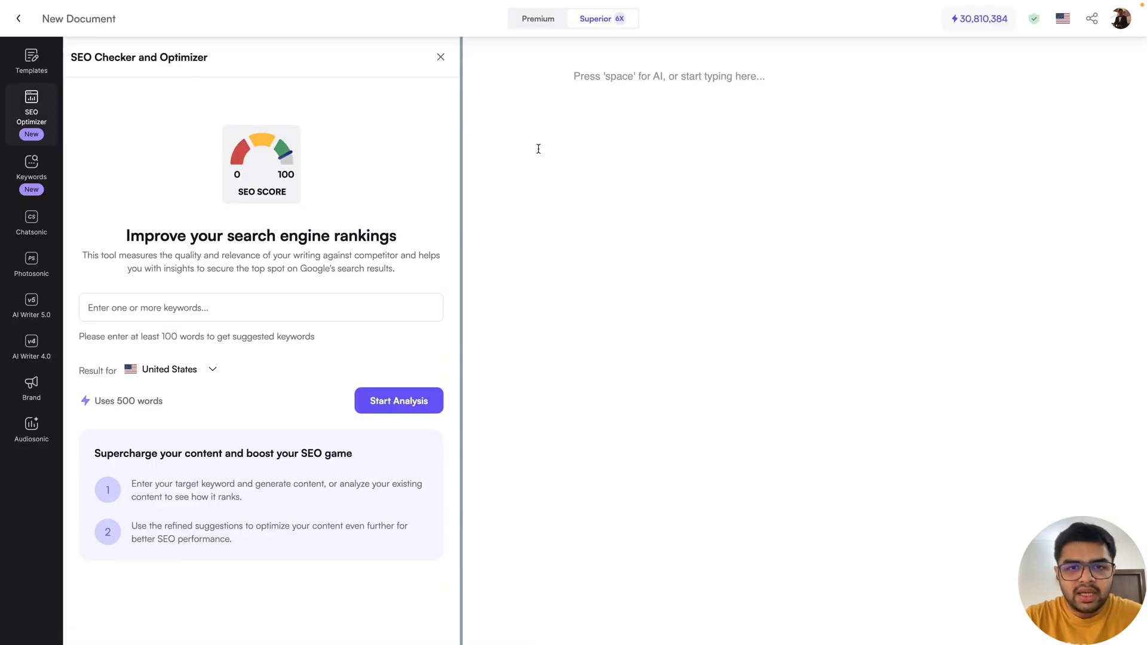
left_click(440, 57)
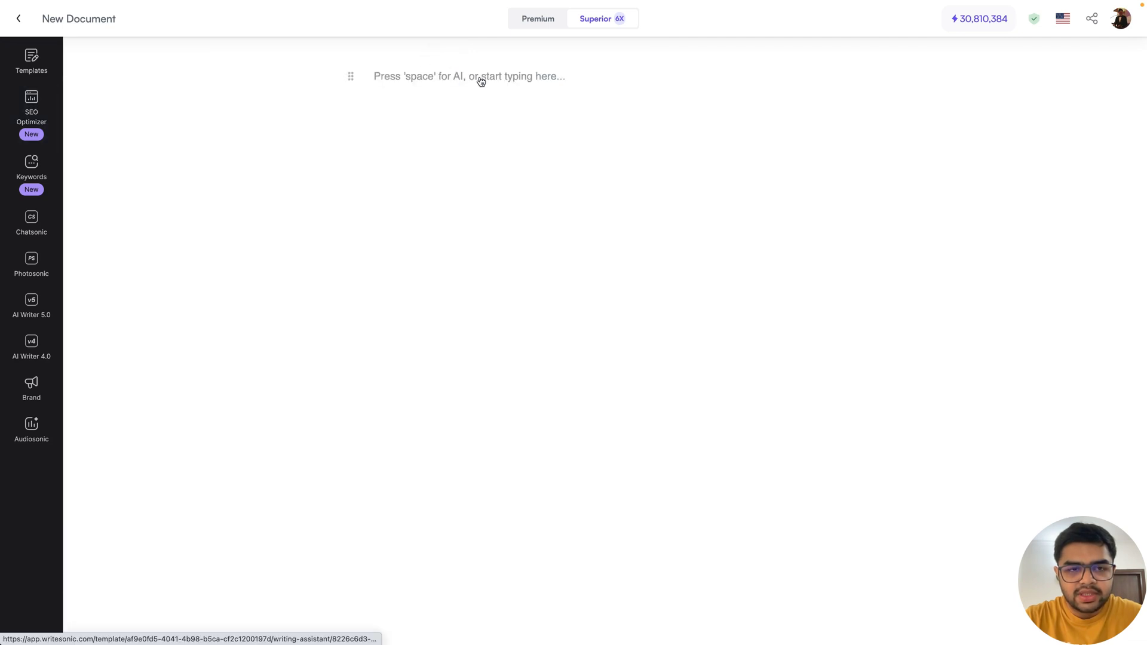
left_click(472, 79)
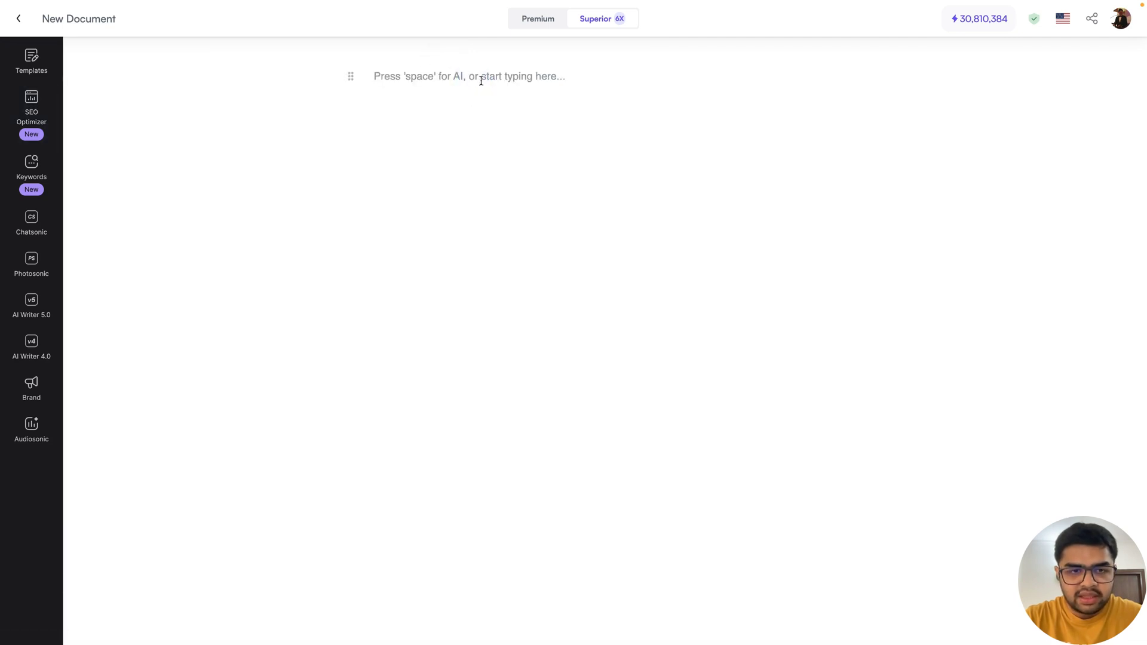
key("ctrl+v")
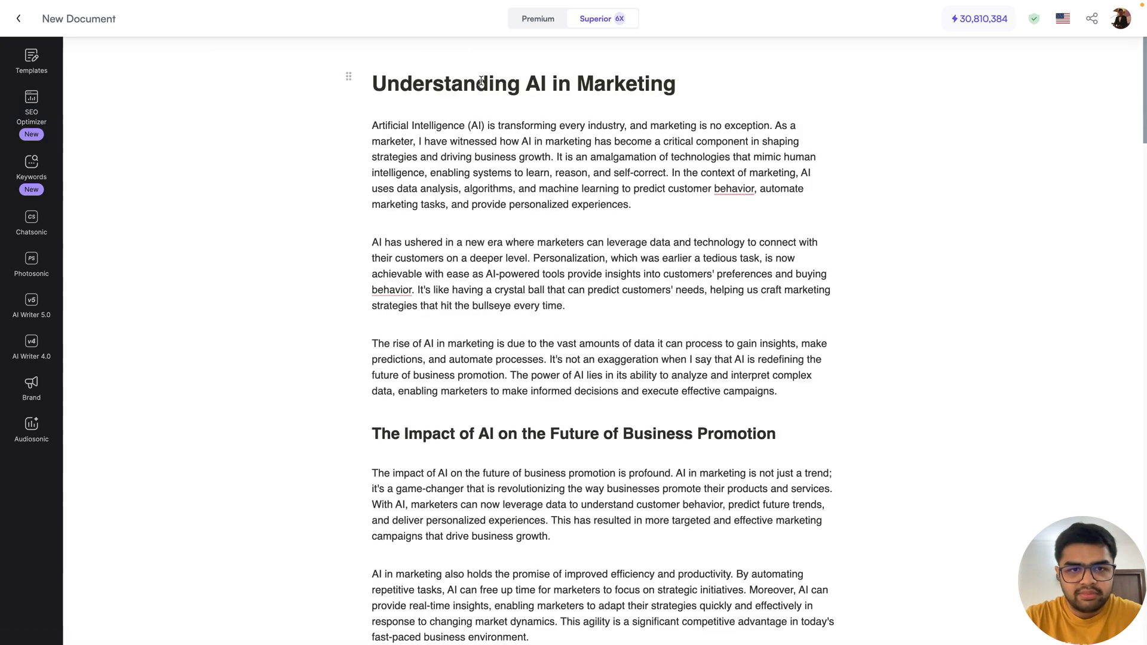
Open the SEO Checker and Optimizer panel beside the article.
left_click(33, 106)
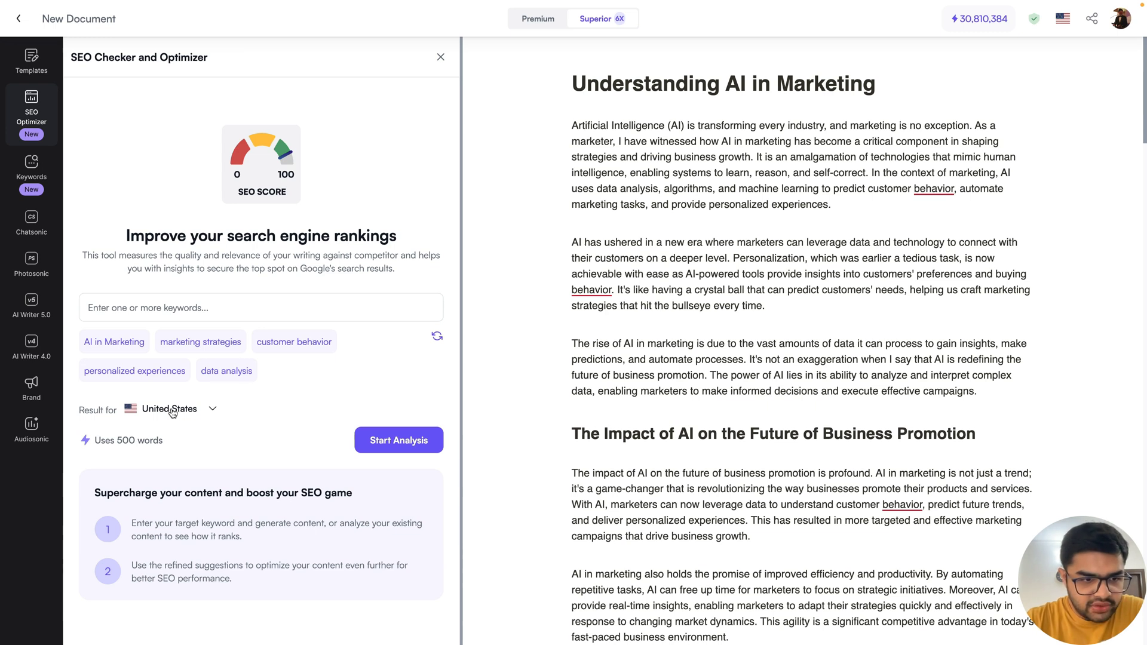
Begin entering a target keyword and open the target country list.
left_click(177, 314)
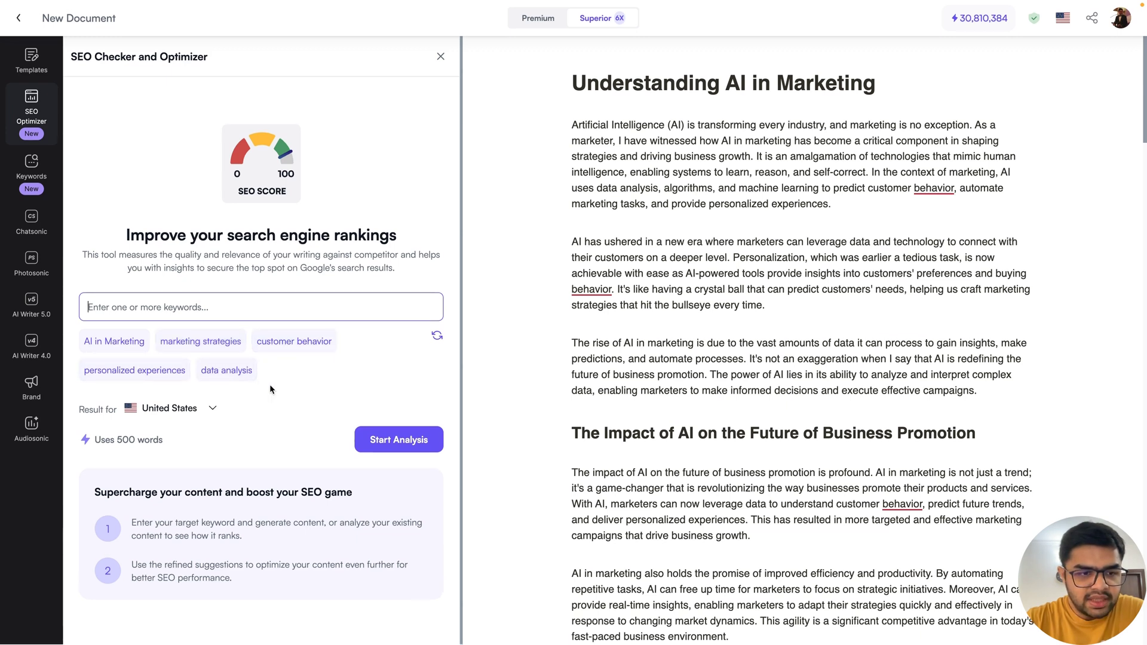
left_click(188, 412)
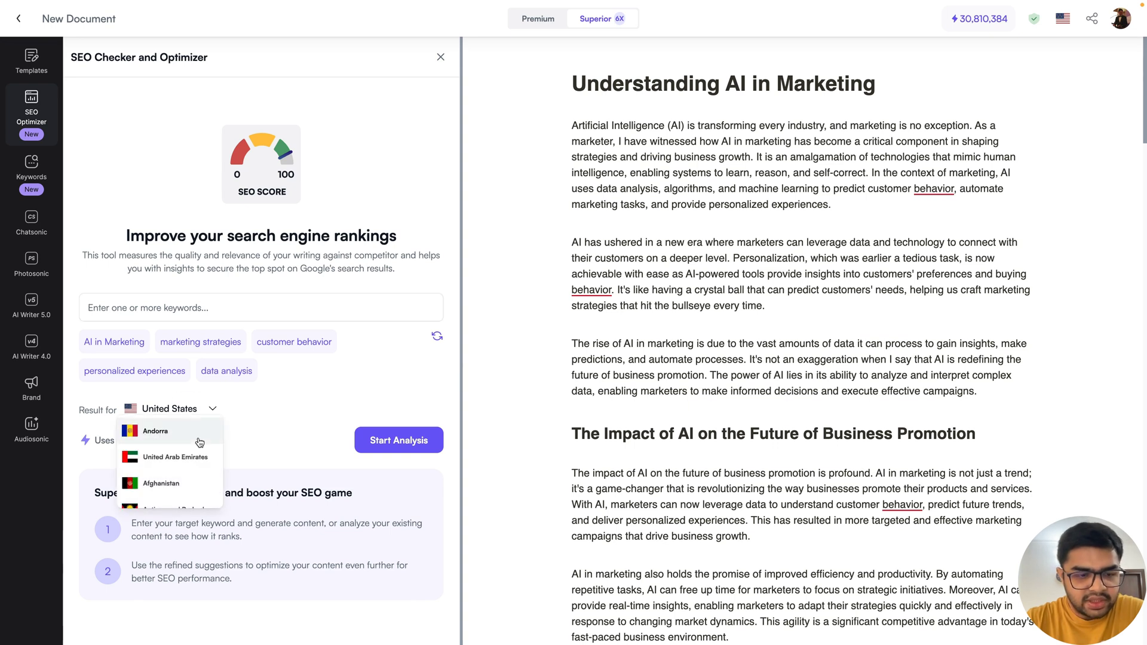
scroll(199, 442, "down", 3)
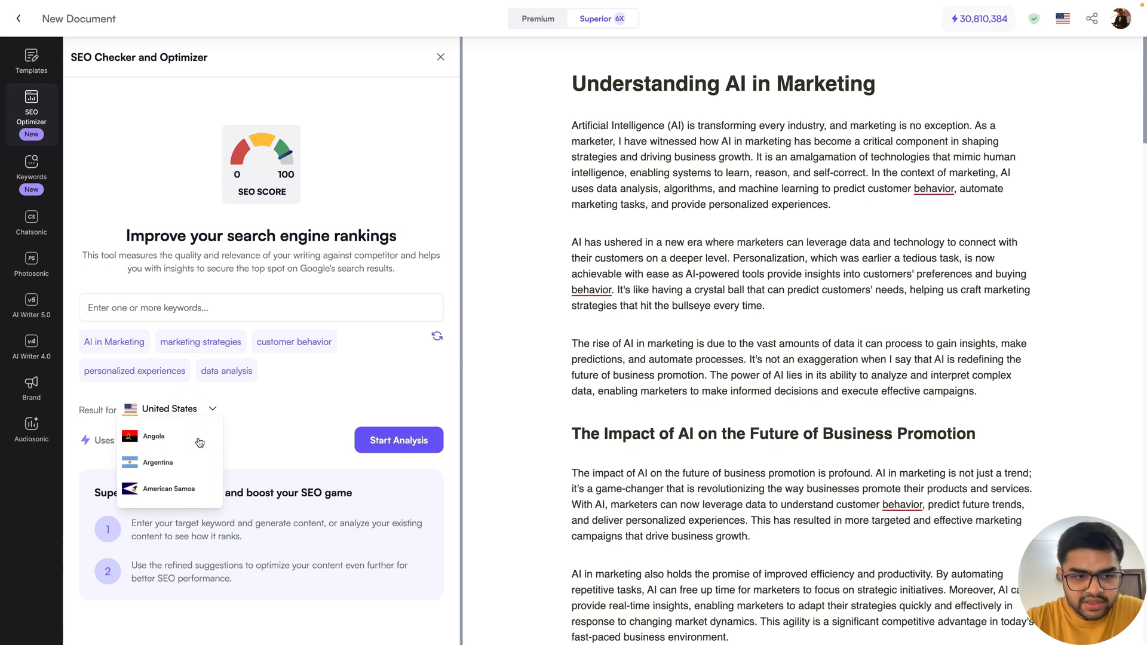
left_click(275, 424)
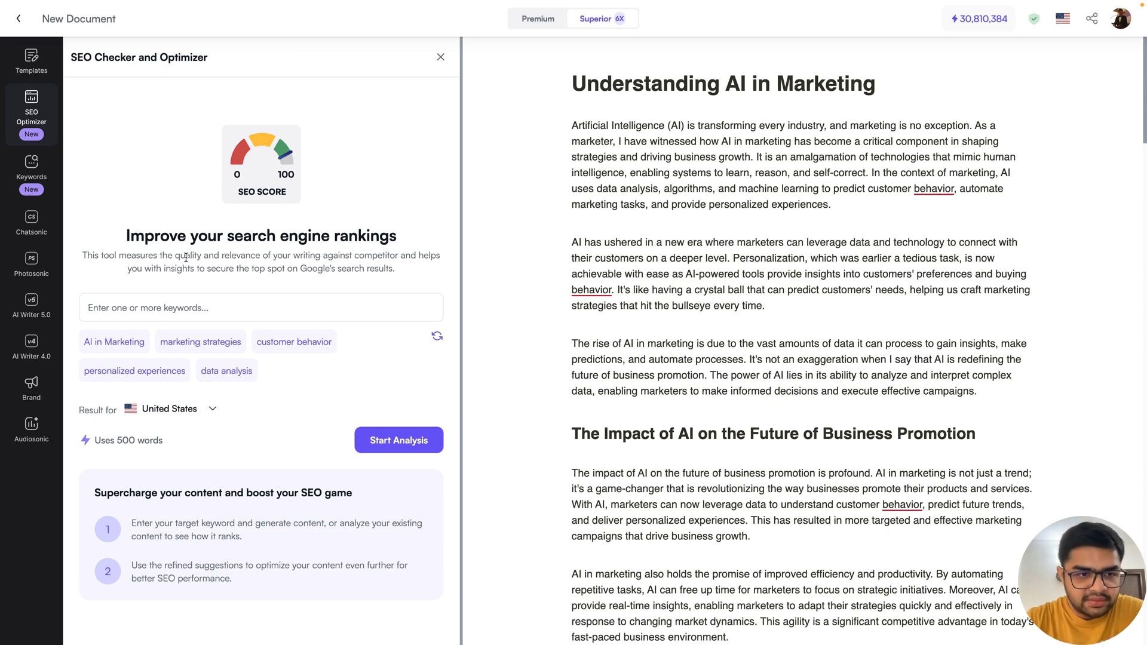
left_click(149, 311)
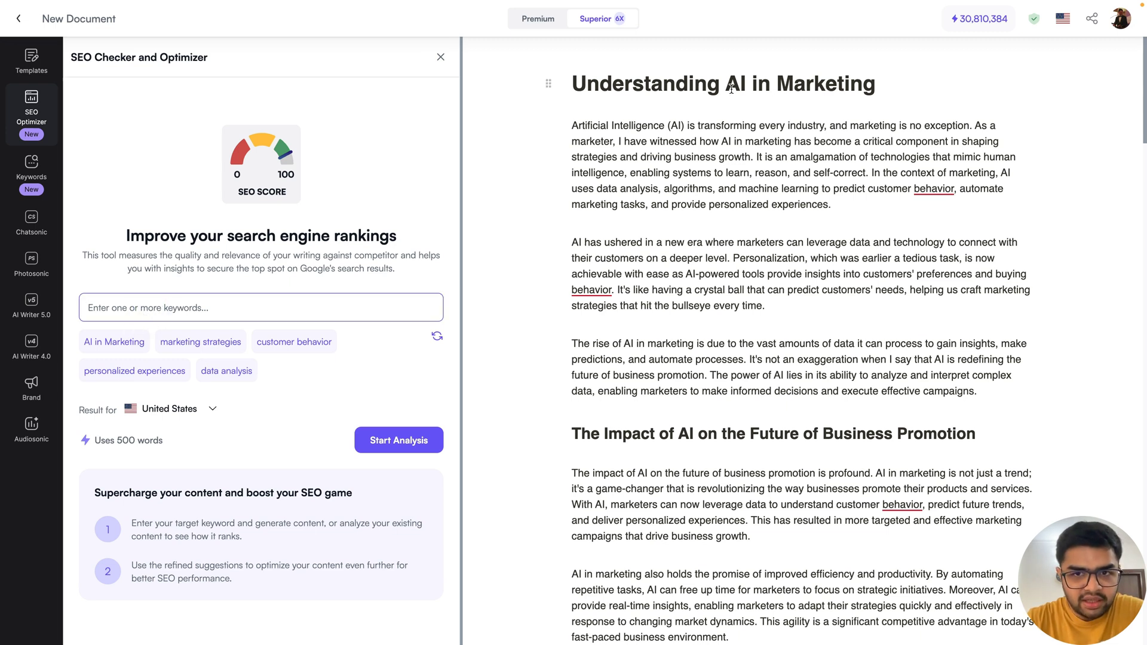
Set 'AI in Marketing' as the target keyword and run the SEO analysis.
left_click(113, 352)
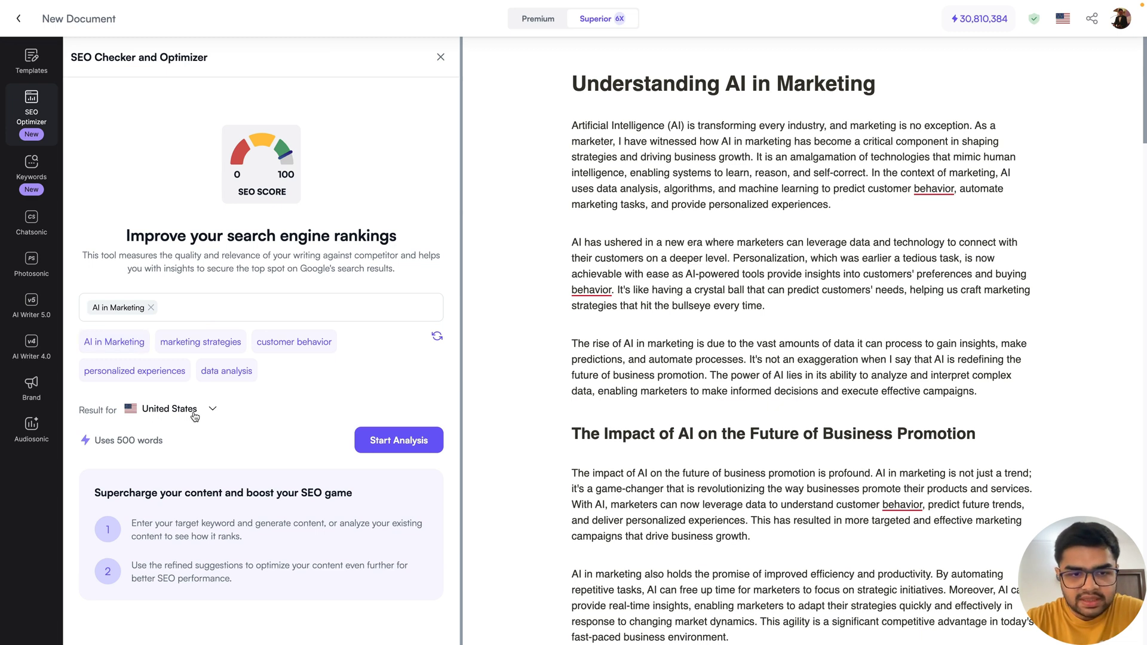
left_click(402, 445)
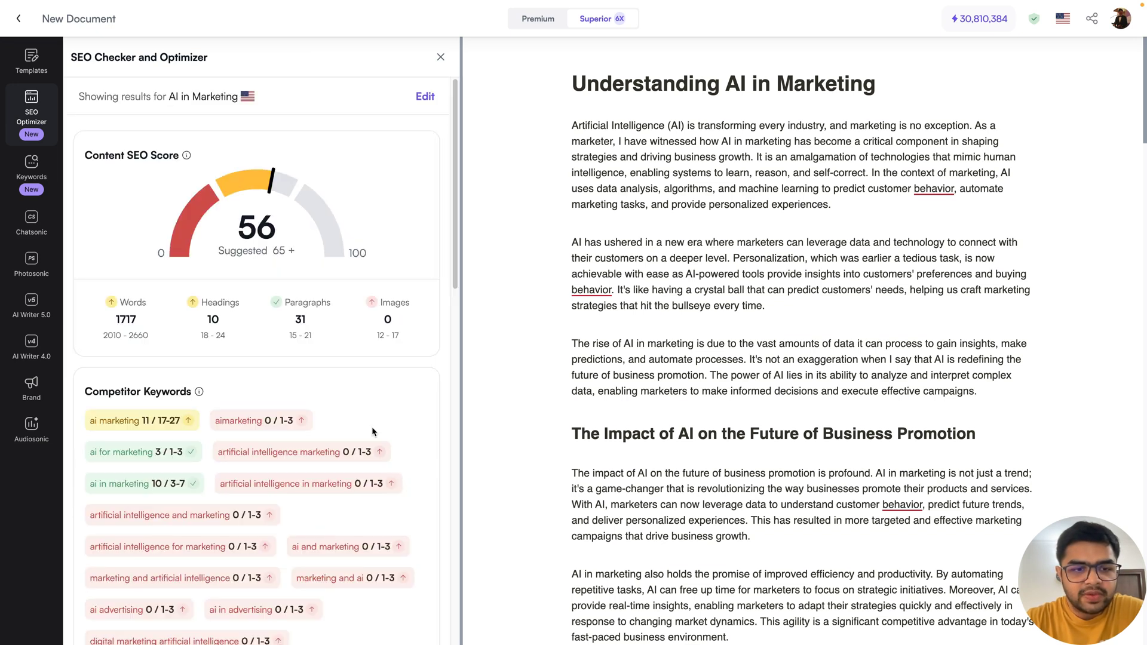
mouse_move(303, 189)
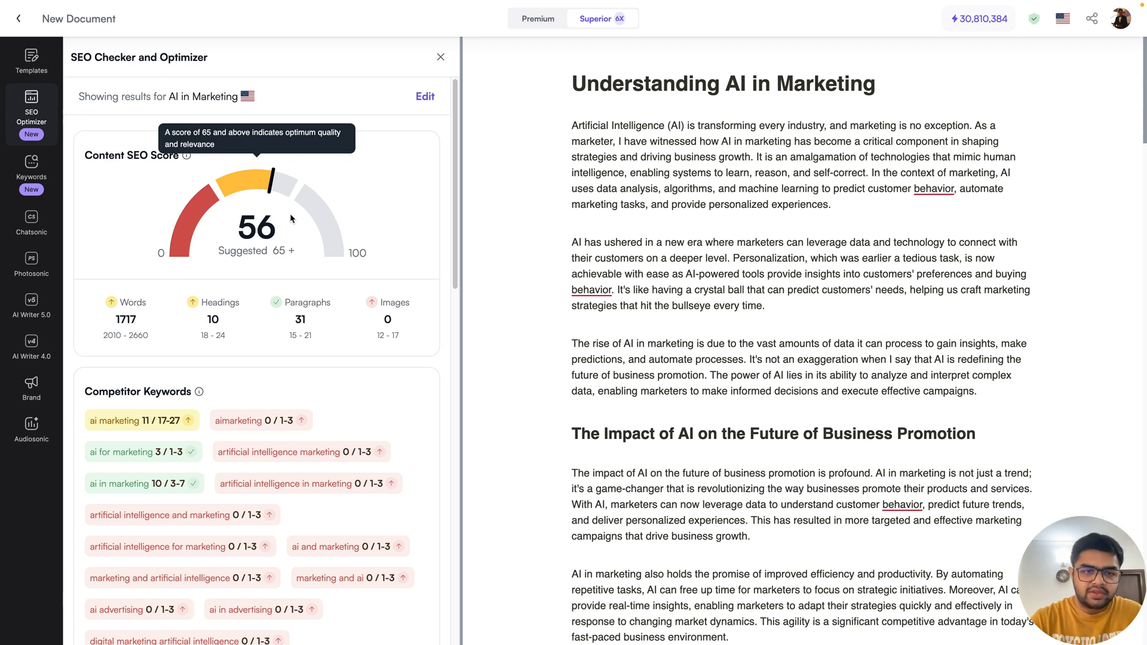
mouse_move(137, 318)
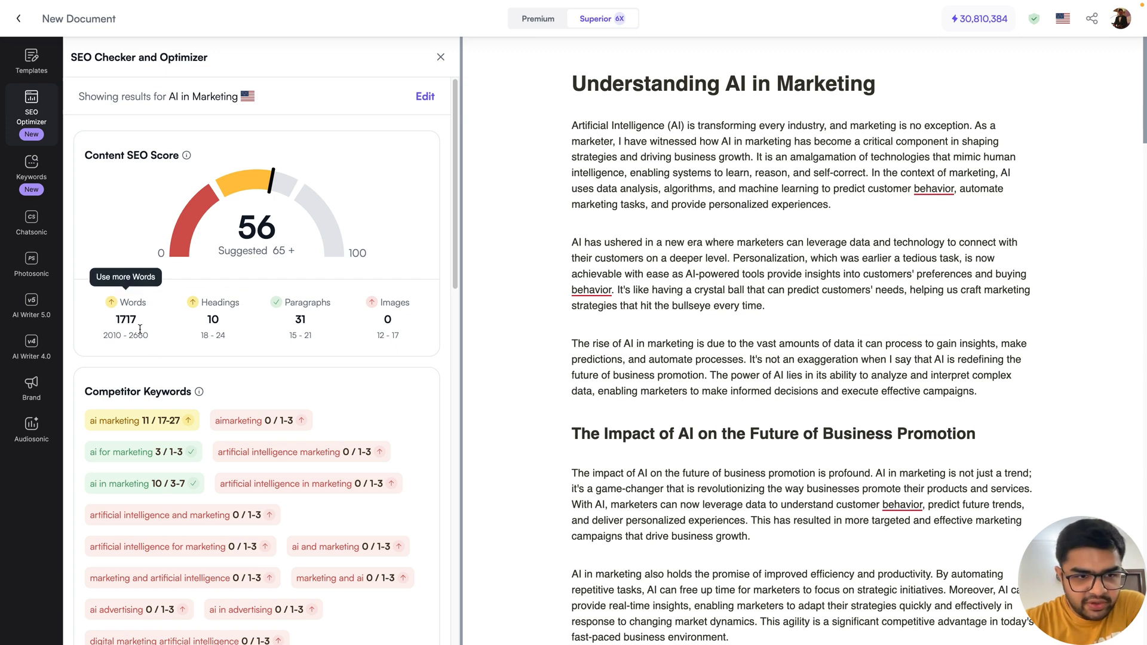
mouse_move(350, 295)
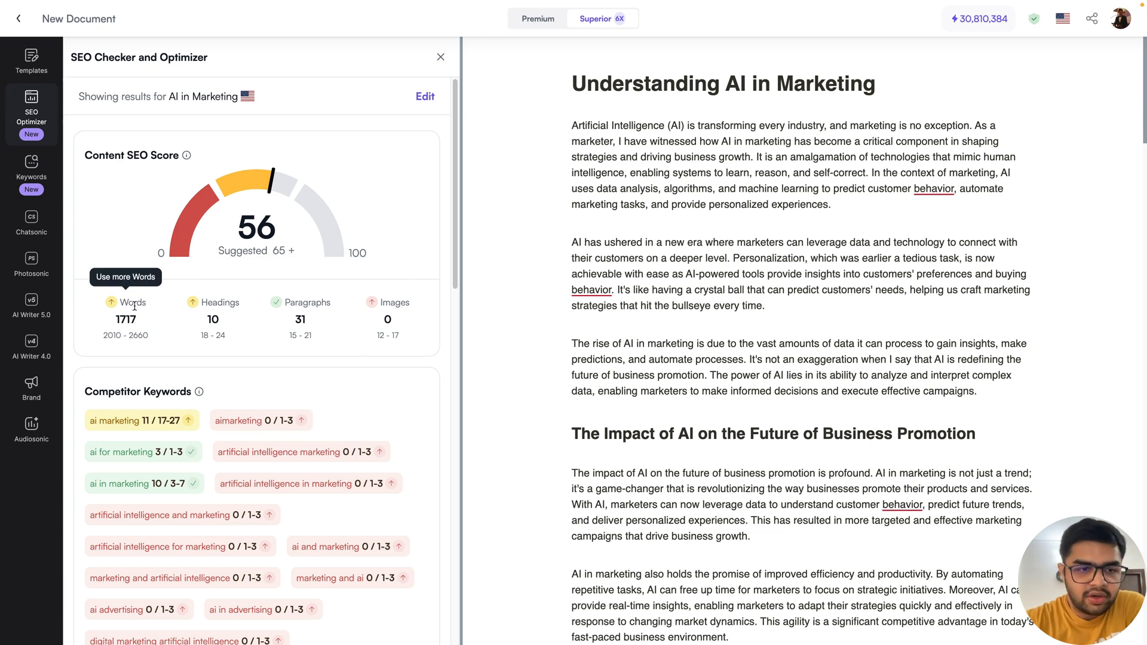
mouse_move(238, 308)
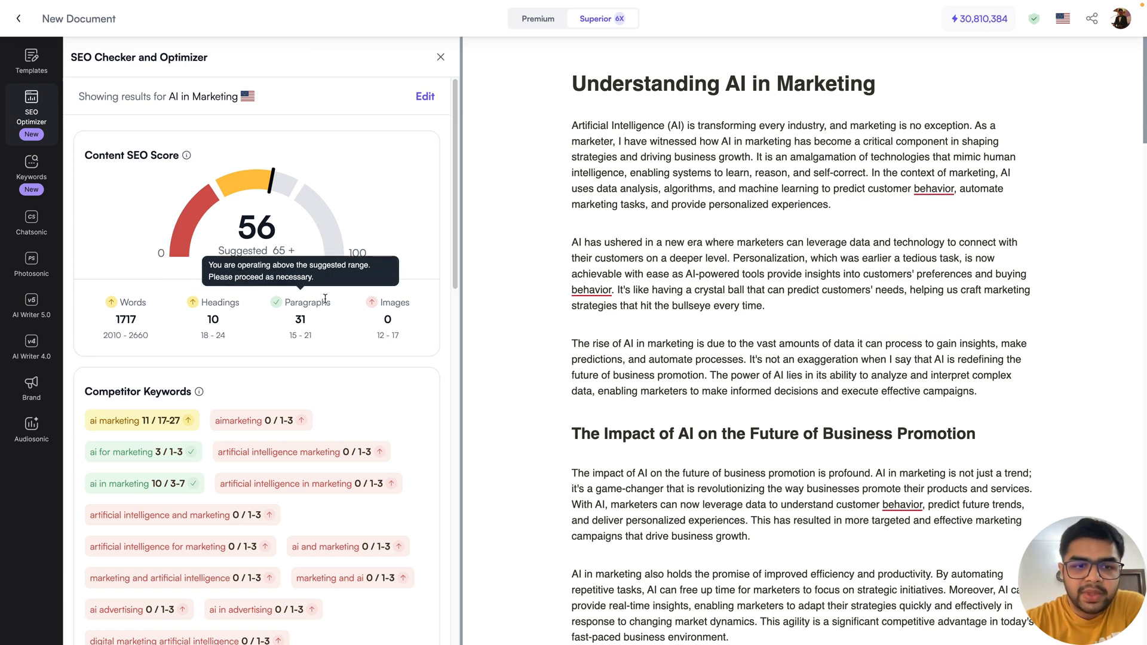
mouse_move(400, 321)
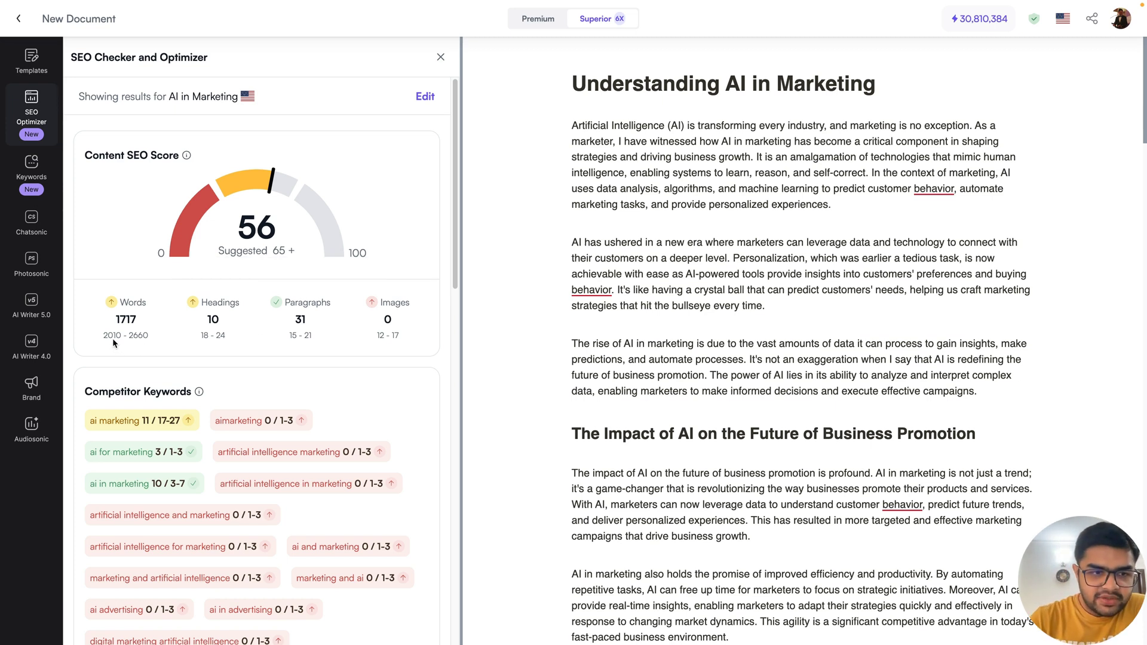
double_click(117, 321)
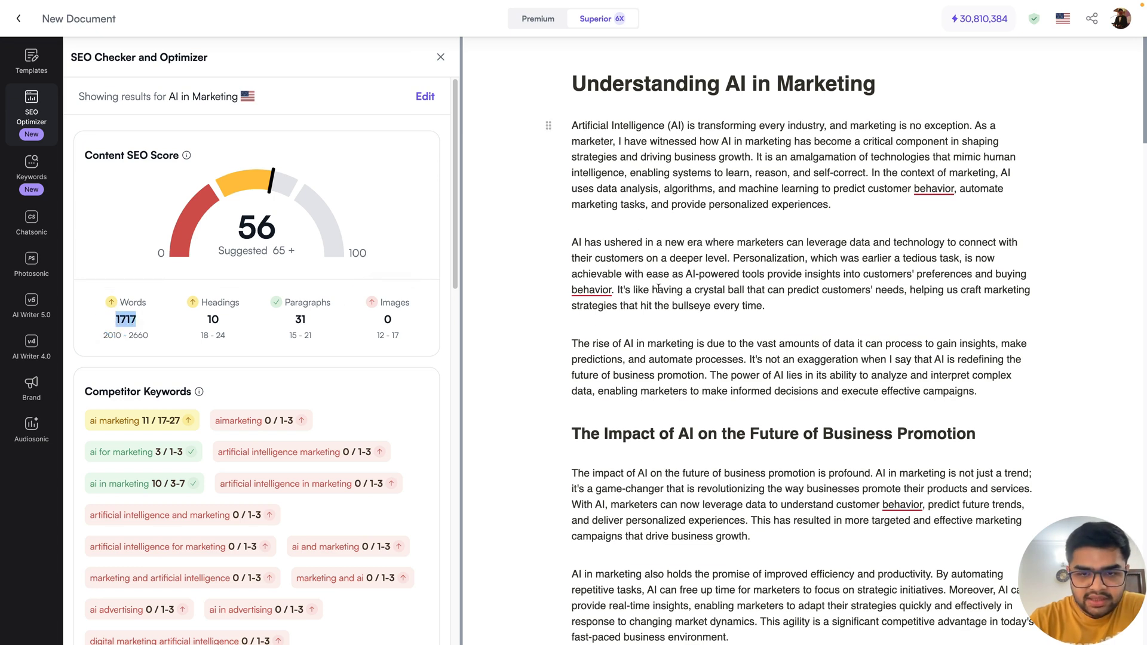
left_click(123, 344)
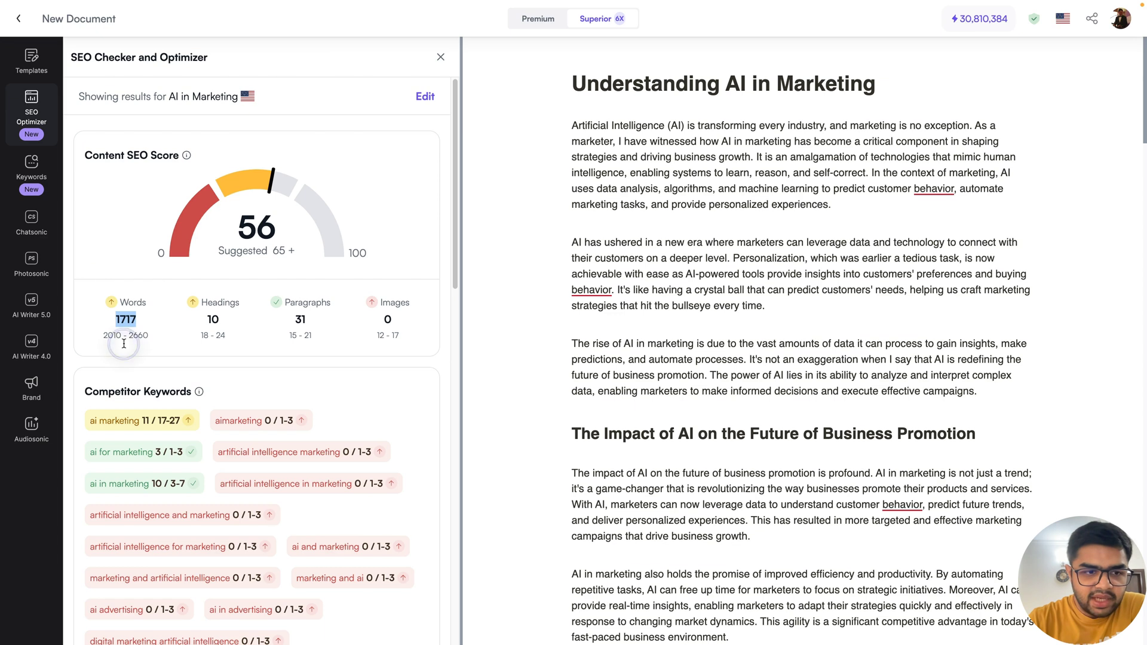
mouse_move(109, 336)
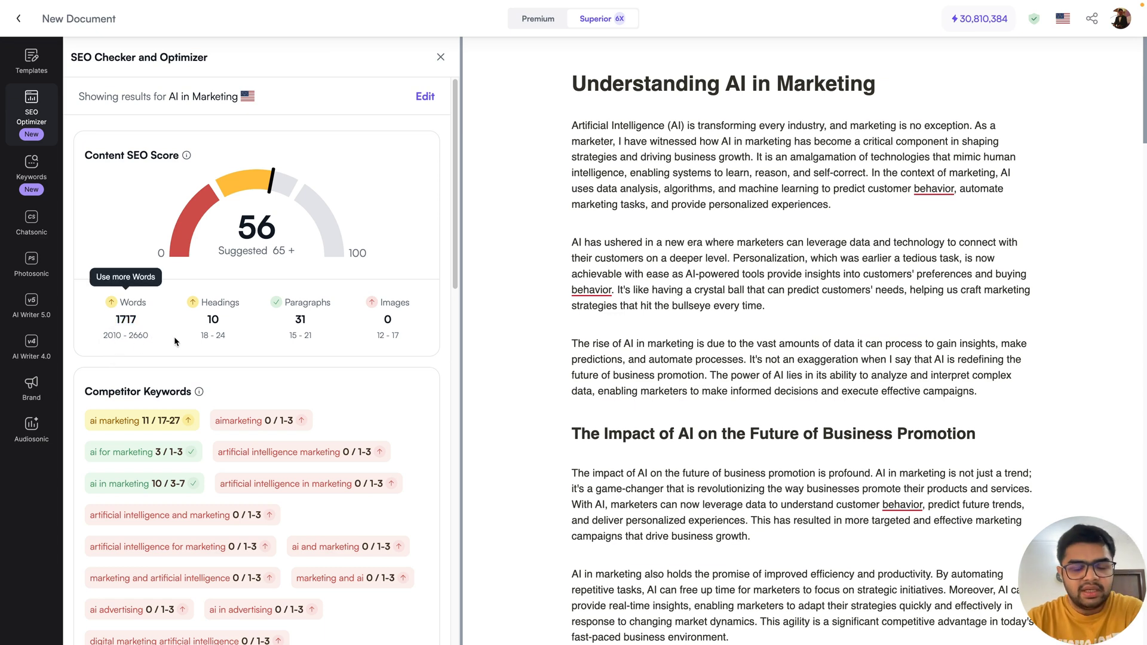
mouse_move(174, 336)
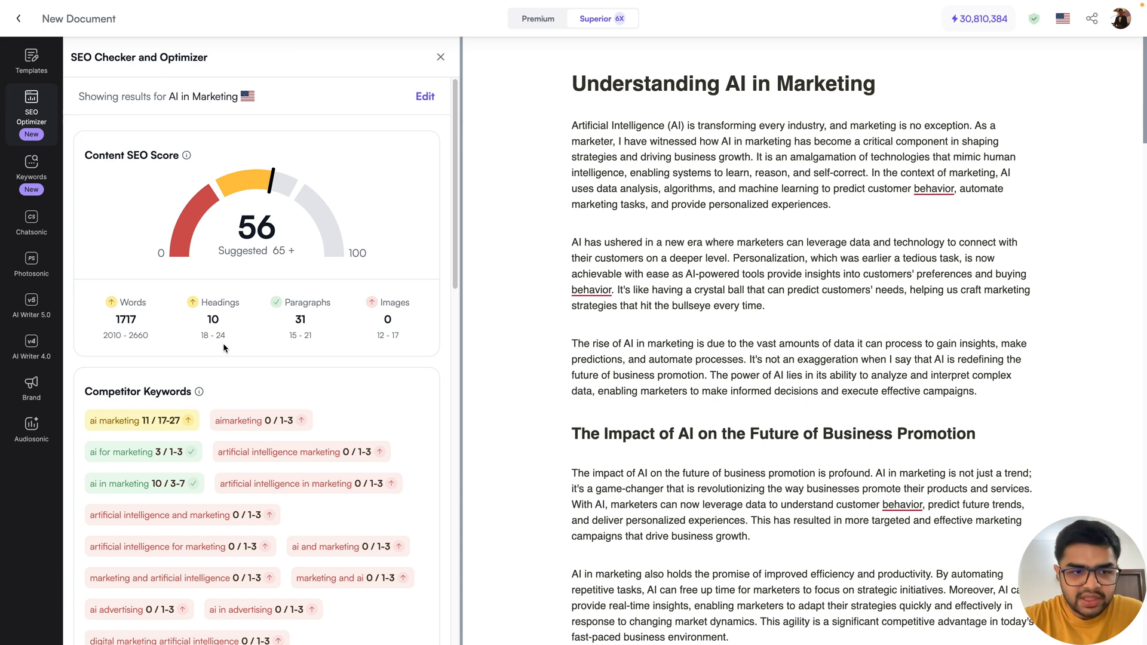
scroll(223, 343, "down", 3)
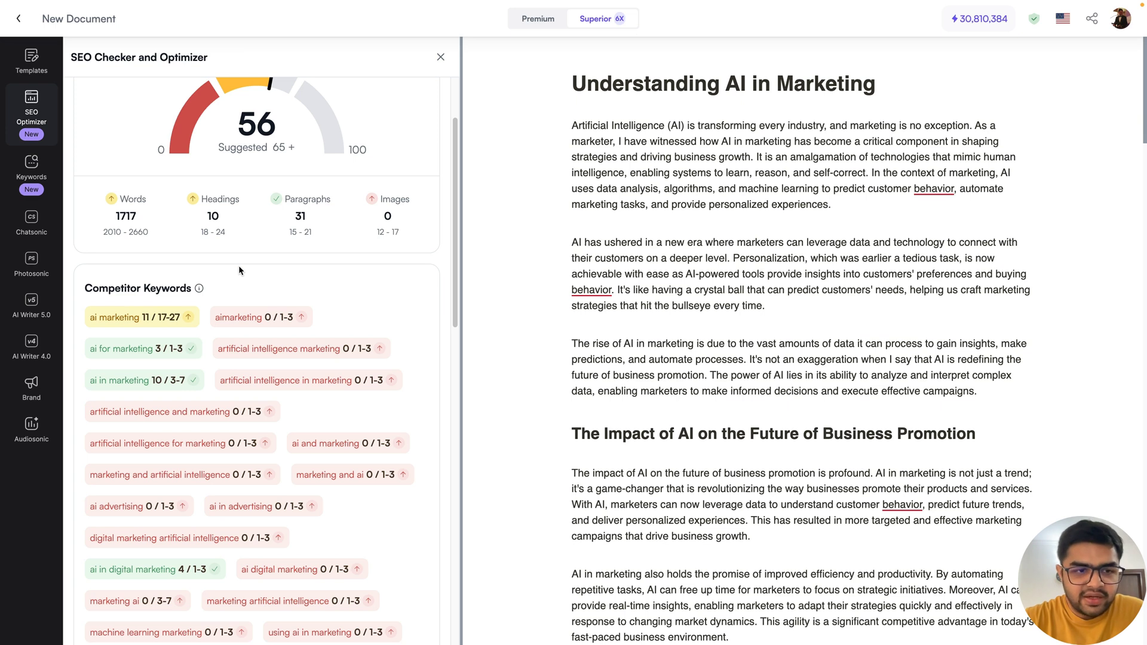
scroll(239, 270, "down", 1)
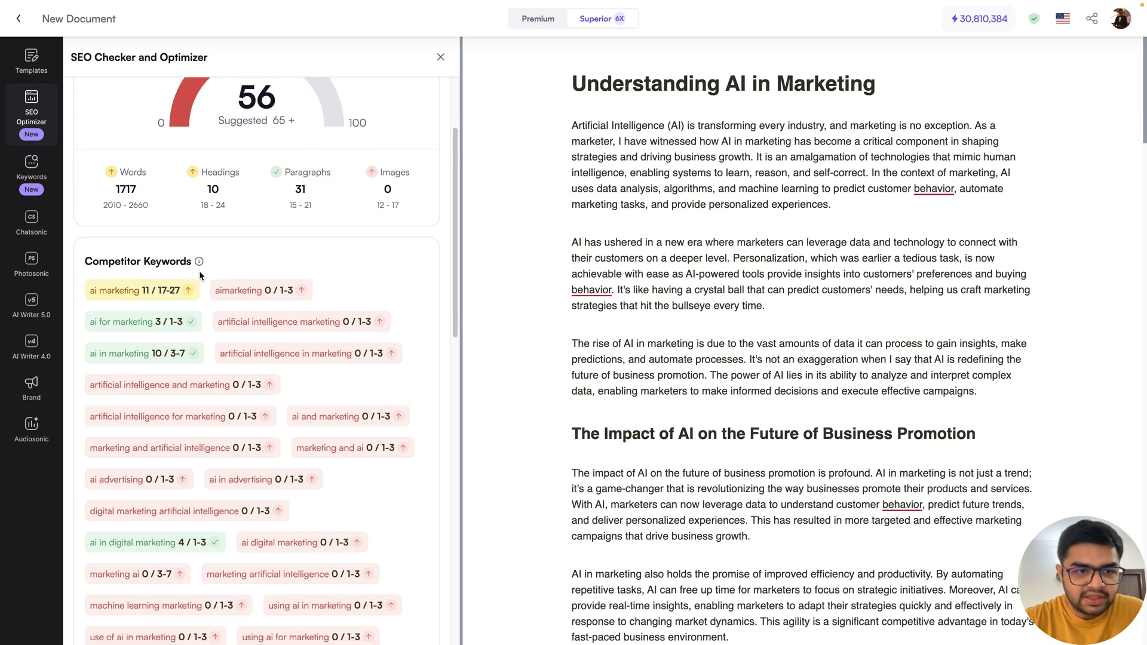
mouse_move(200, 264)
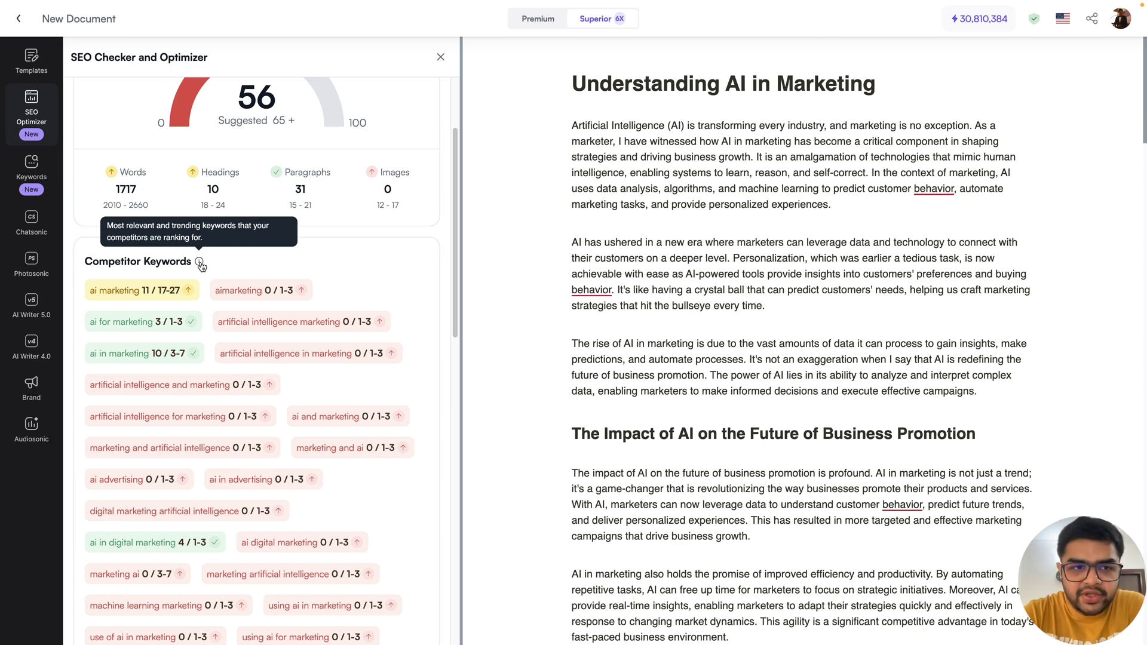
scroll(199, 264, "up", 5)
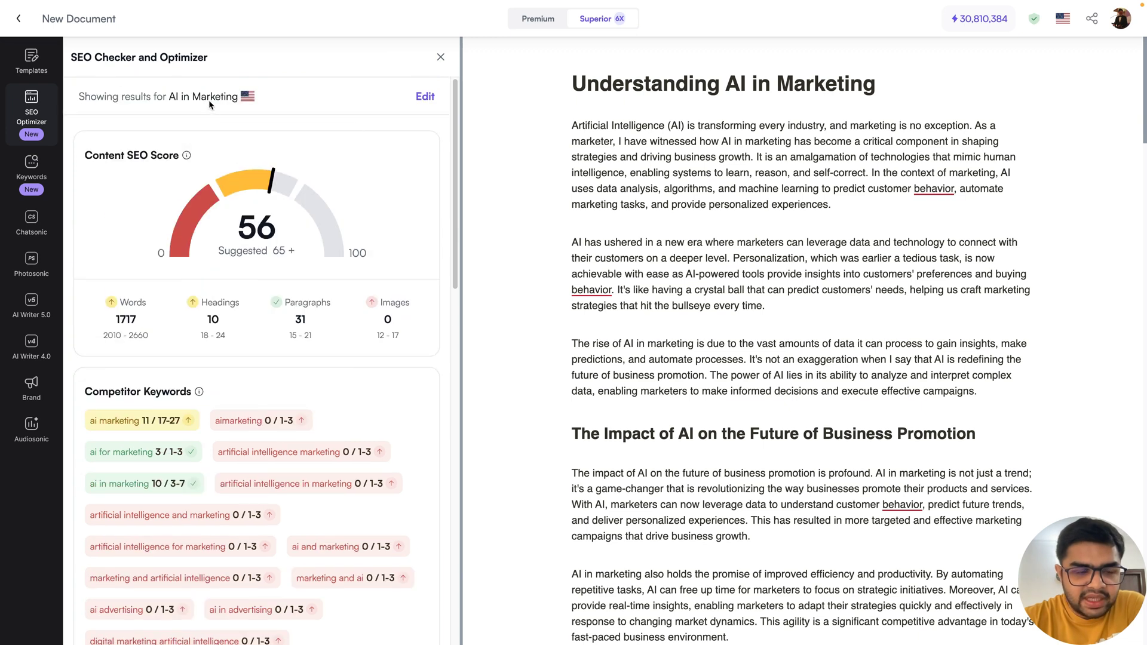
scroll(282, 363, "down", 3)
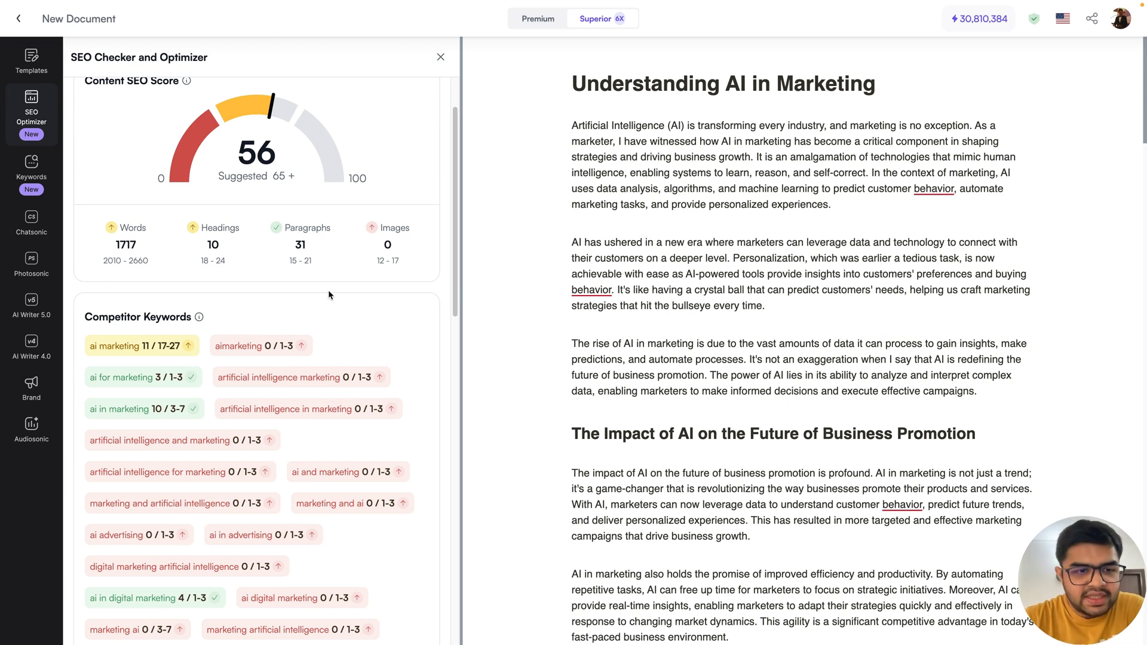
scroll(213, 100, "up", 3)
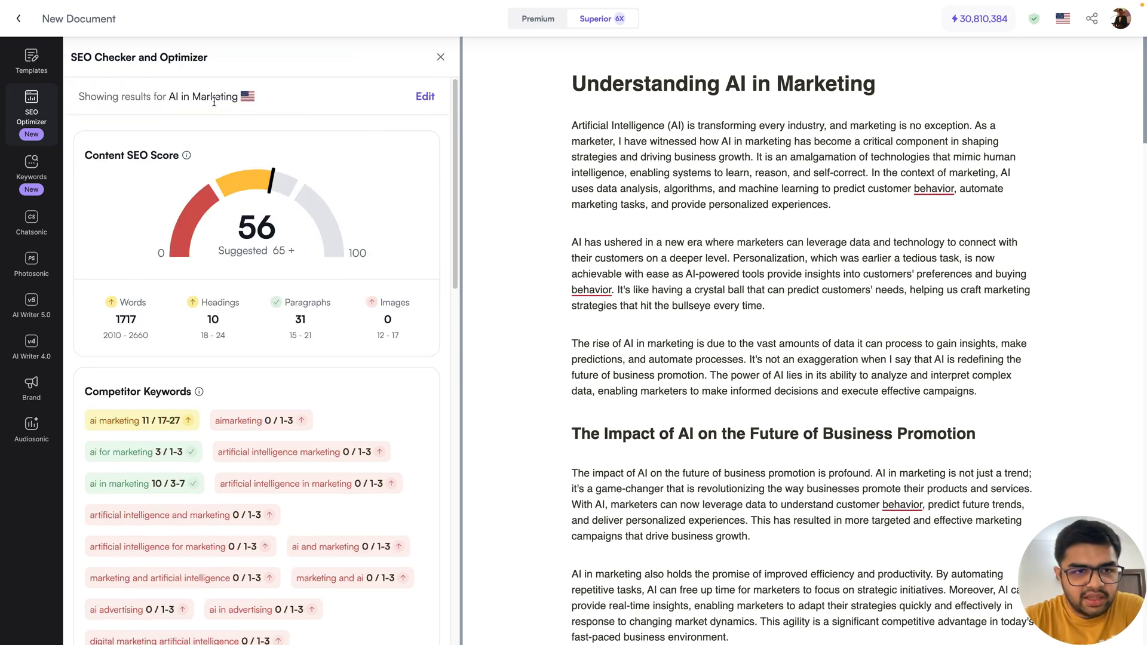
scroll(311, 366, "down", 2)
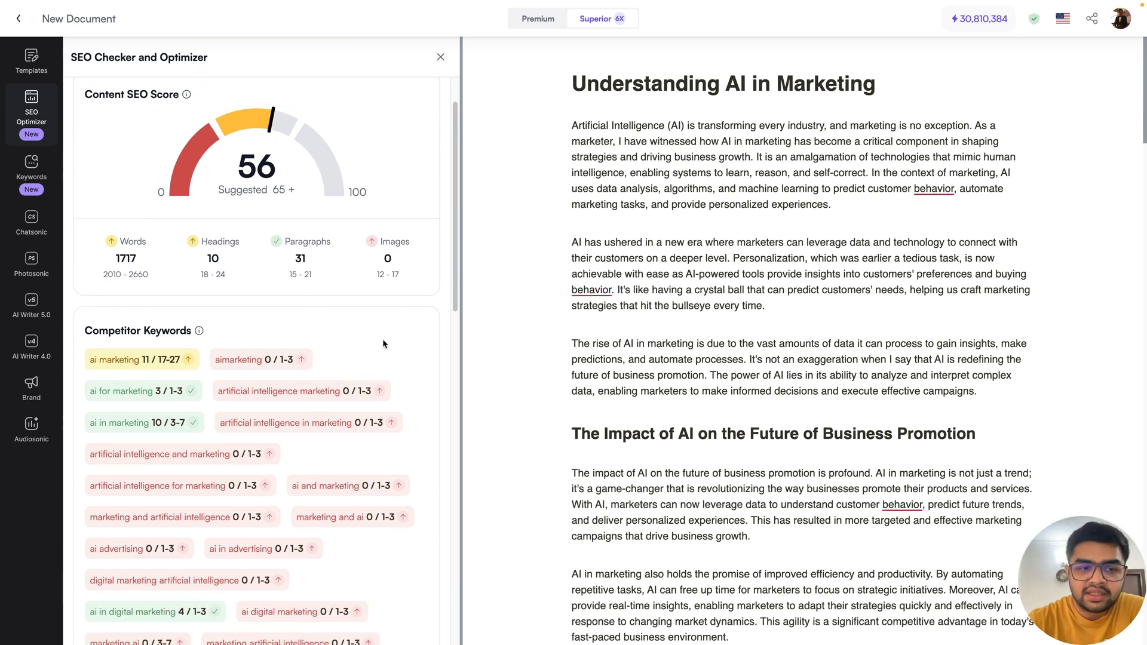
mouse_move(178, 369)
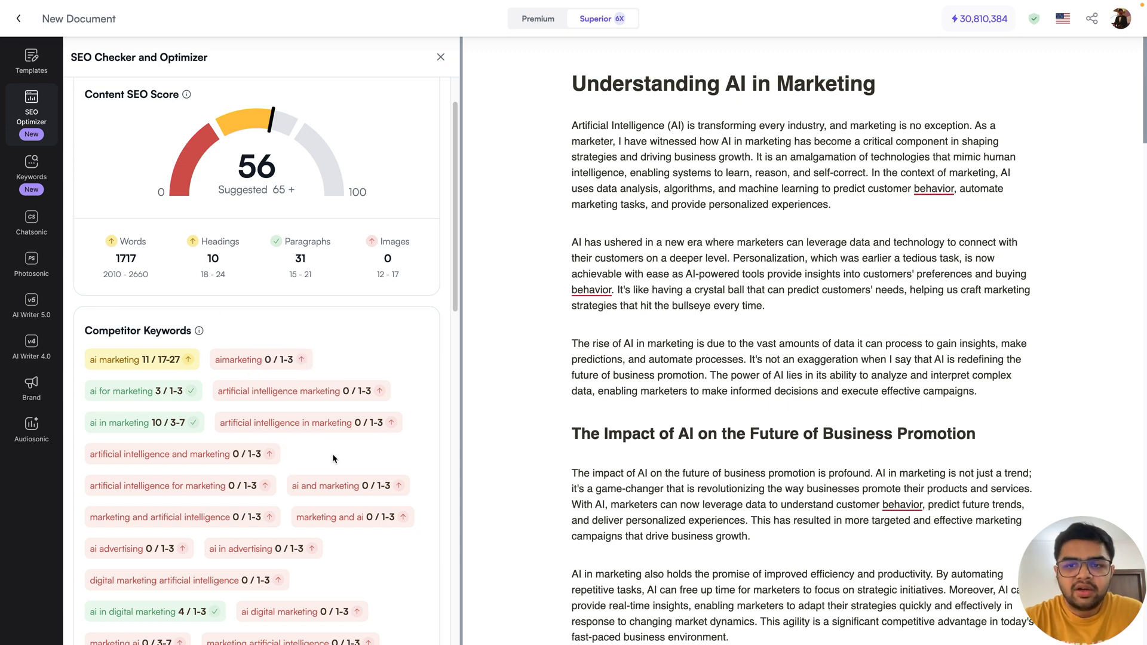
scroll(332, 453, "down", 10)
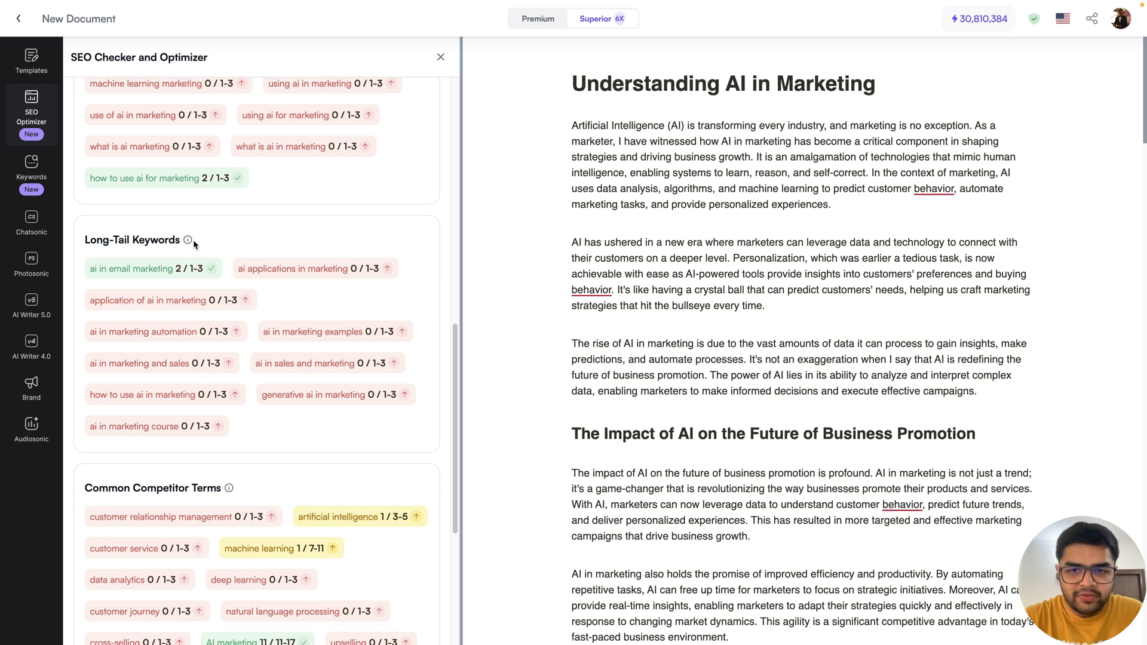
scroll(193, 239, "down", 3)
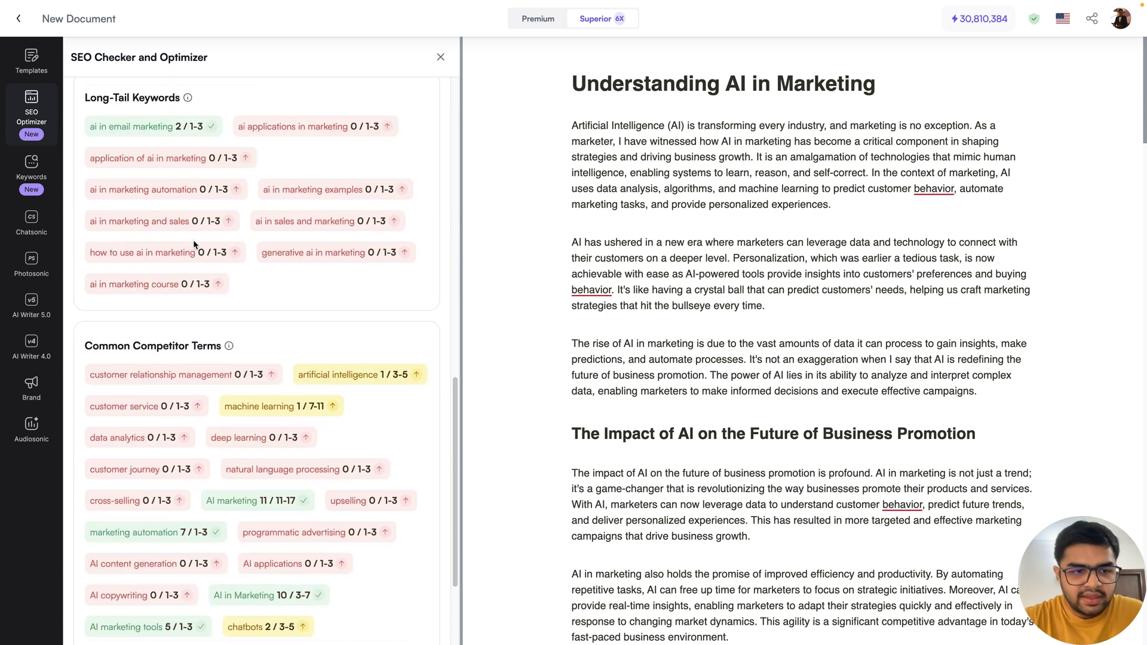
scroll(240, 260, "down", 1)
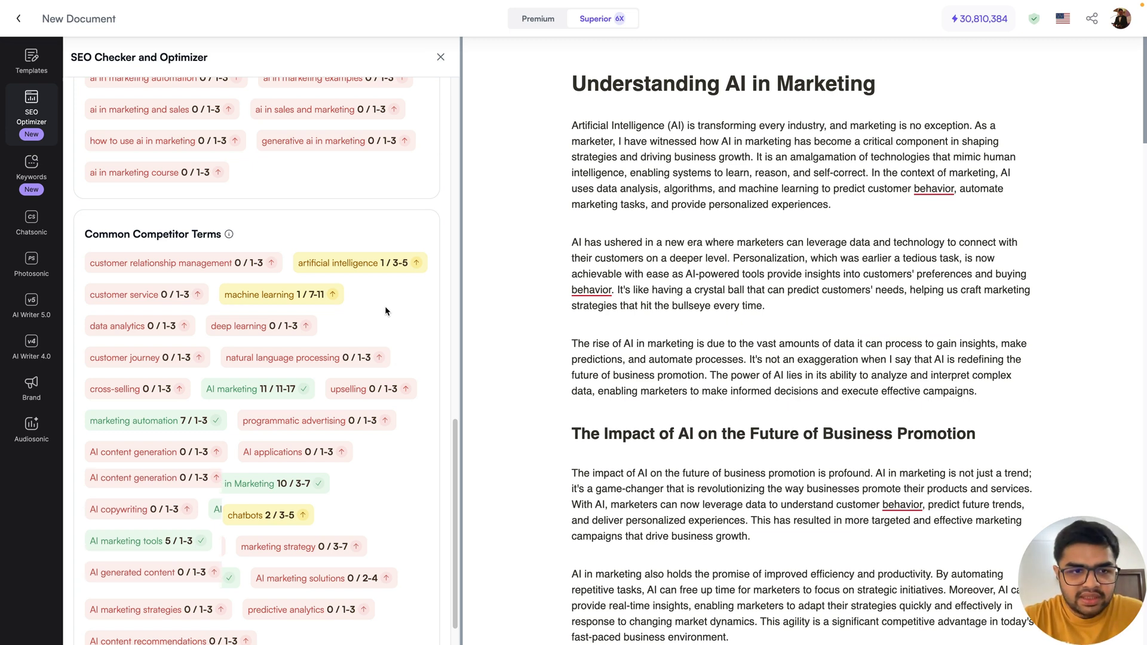
scroll(384, 306, "up", 4)
scroll(385, 311, "up", 7)
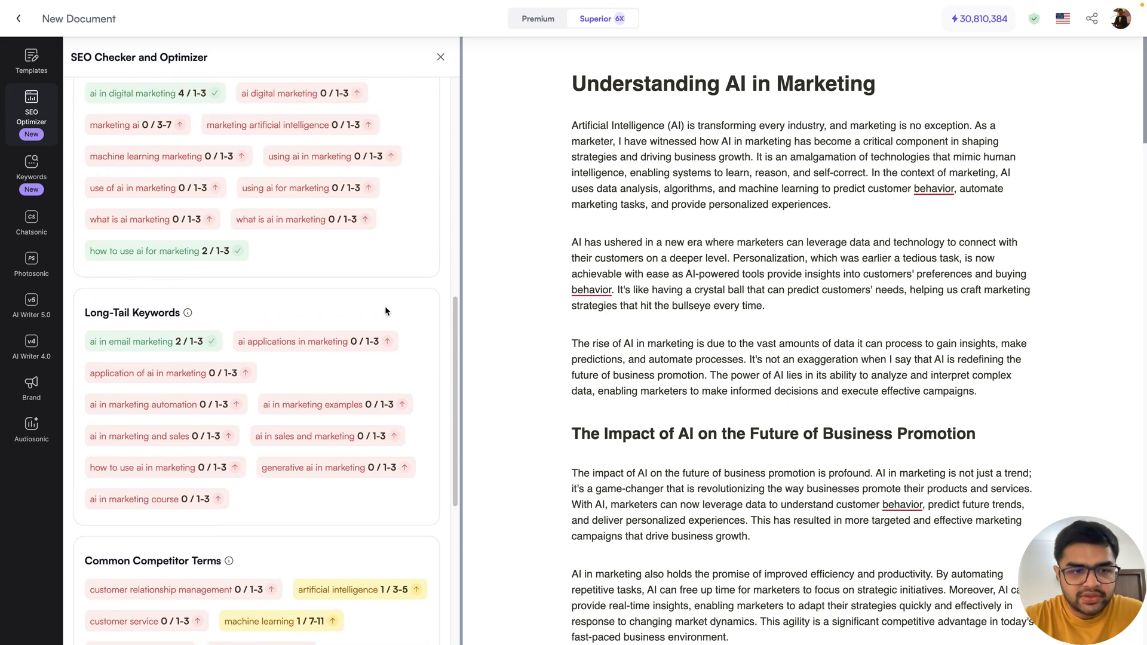
scroll(385, 306, "up", 2)
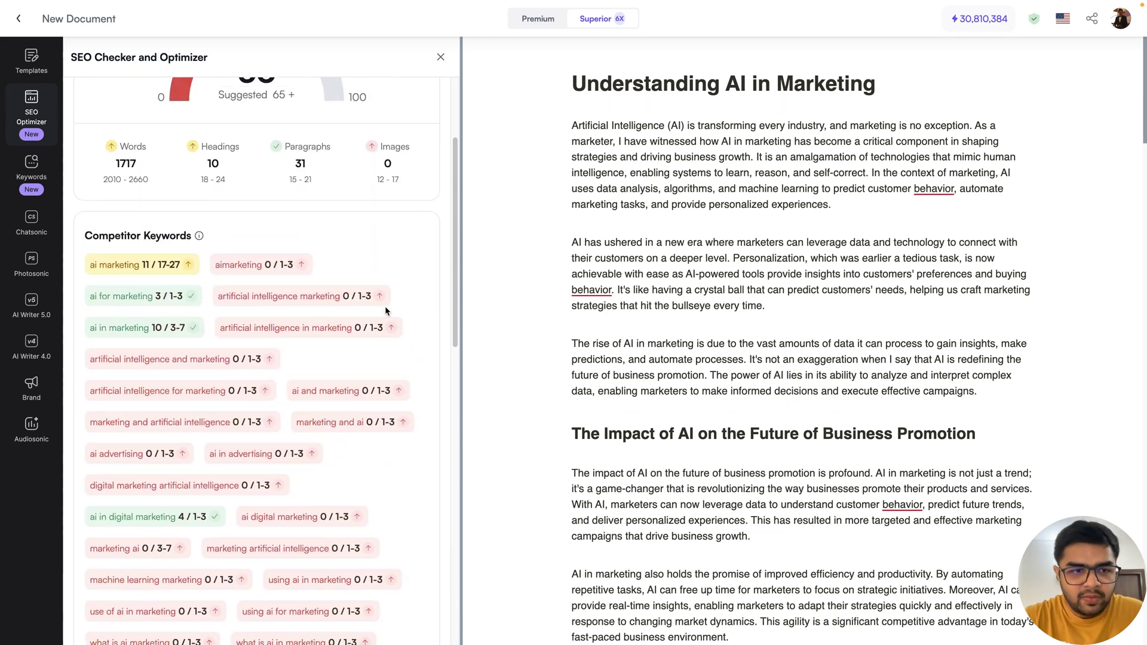
mouse_move(173, 273)
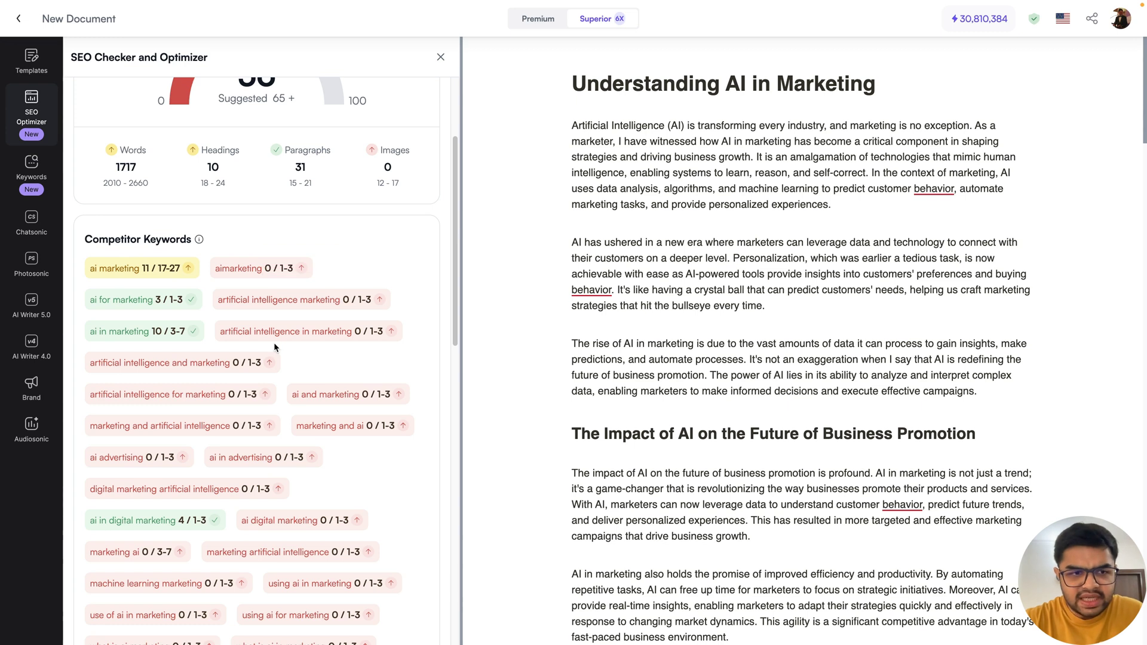
scroll(273, 342, "down", 3)
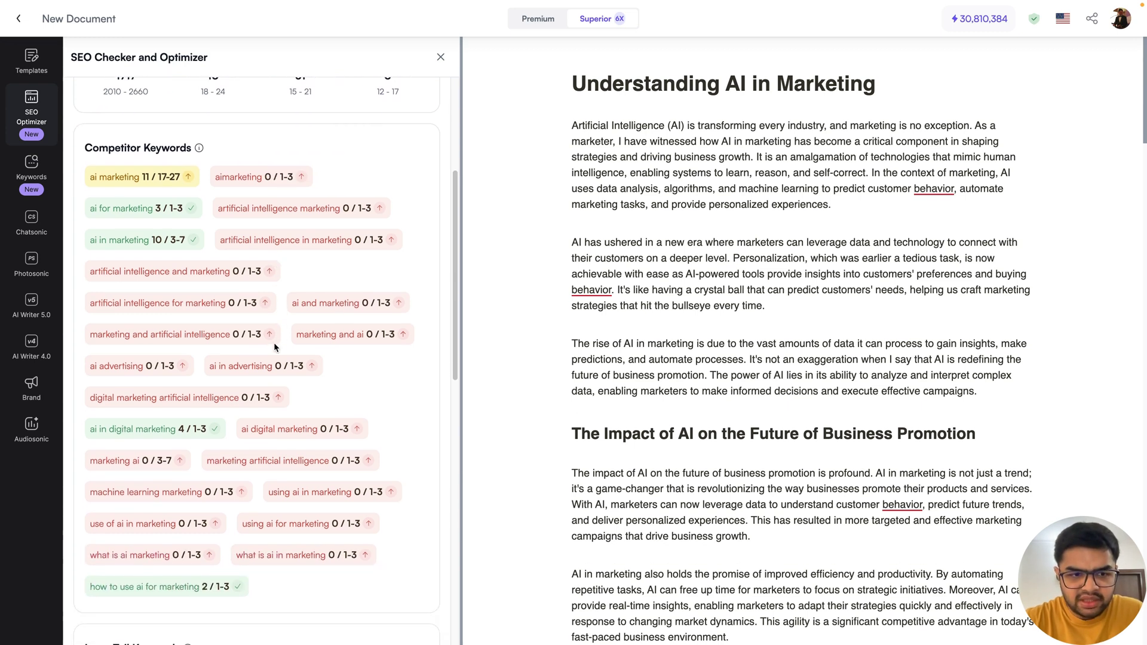
scroll(273, 342, "down", 6)
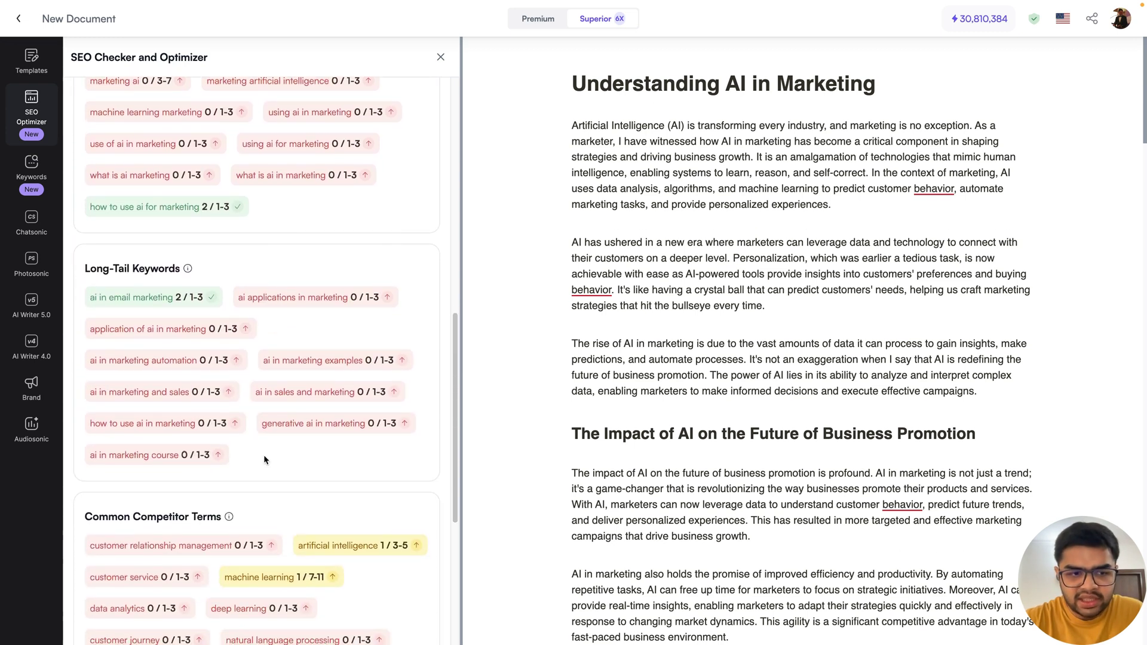
scroll(264, 463, "down", 4)
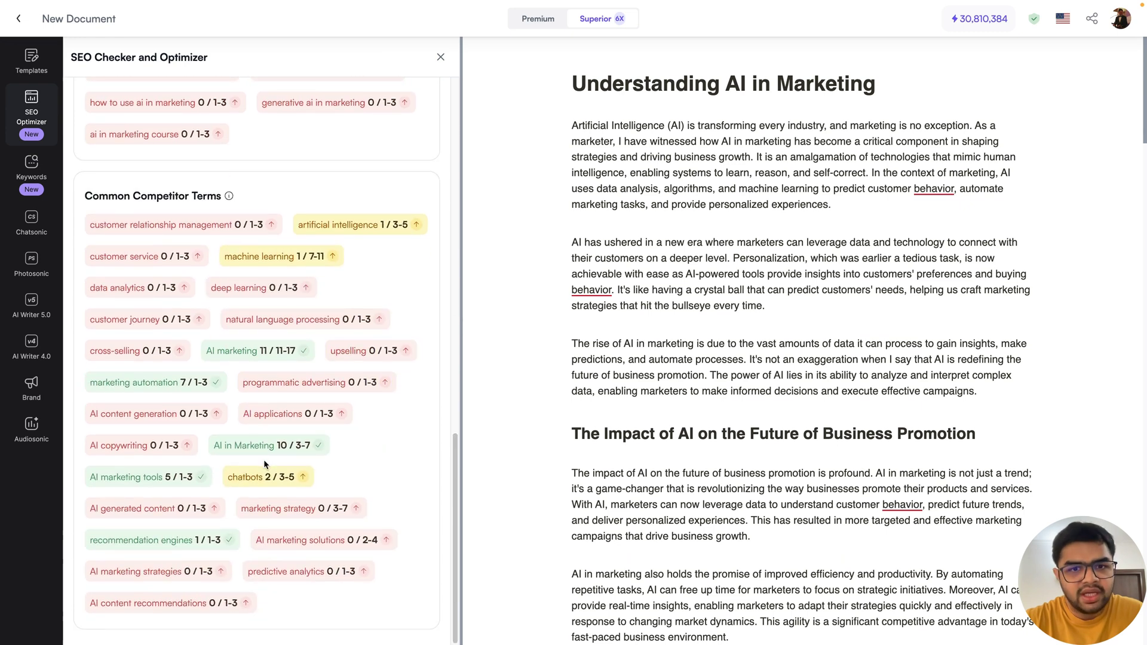
scroll(264, 459, "up", 13)
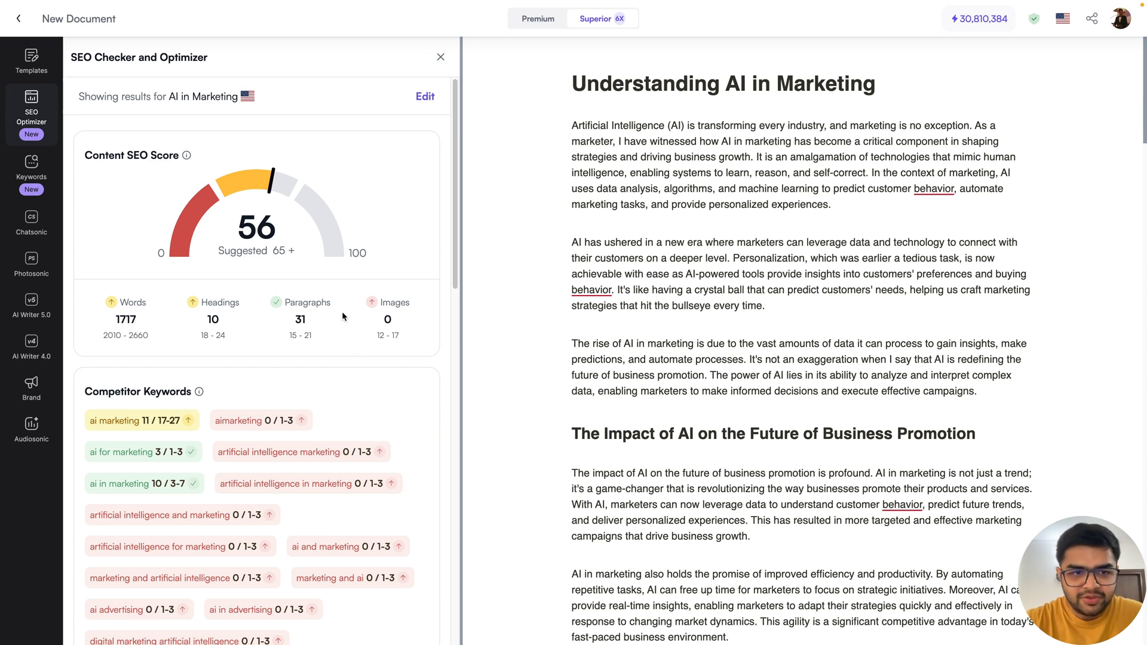
mouse_move(326, 236)
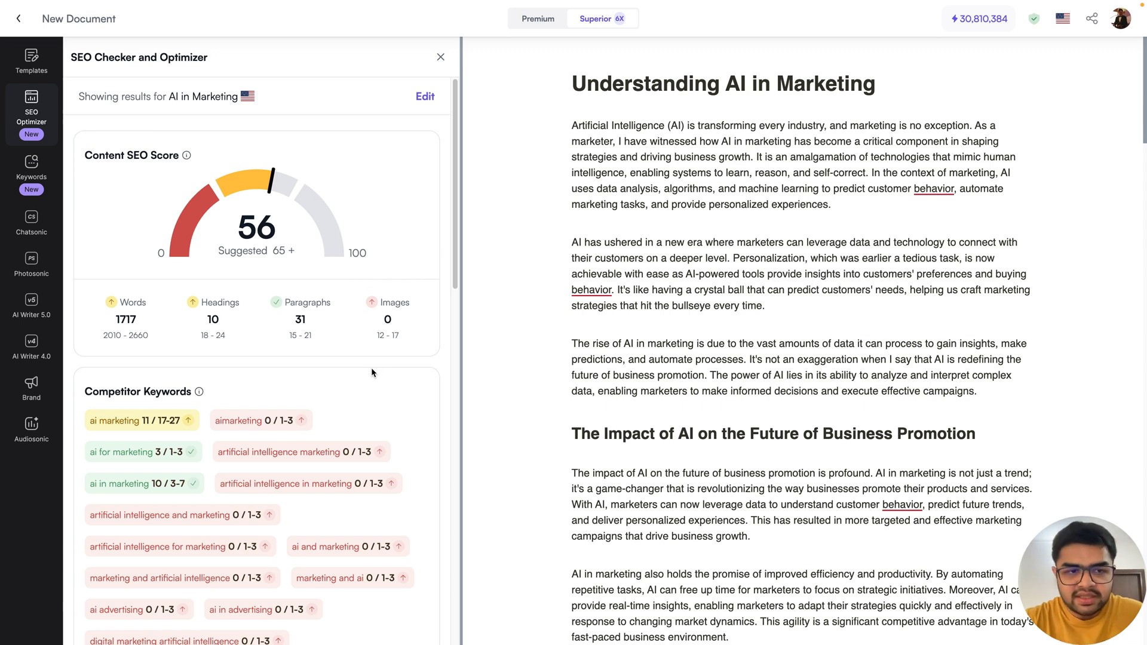
mouse_move(285, 230)
left_click_drag(275, 251, 299, 255)
left_click(303, 266)
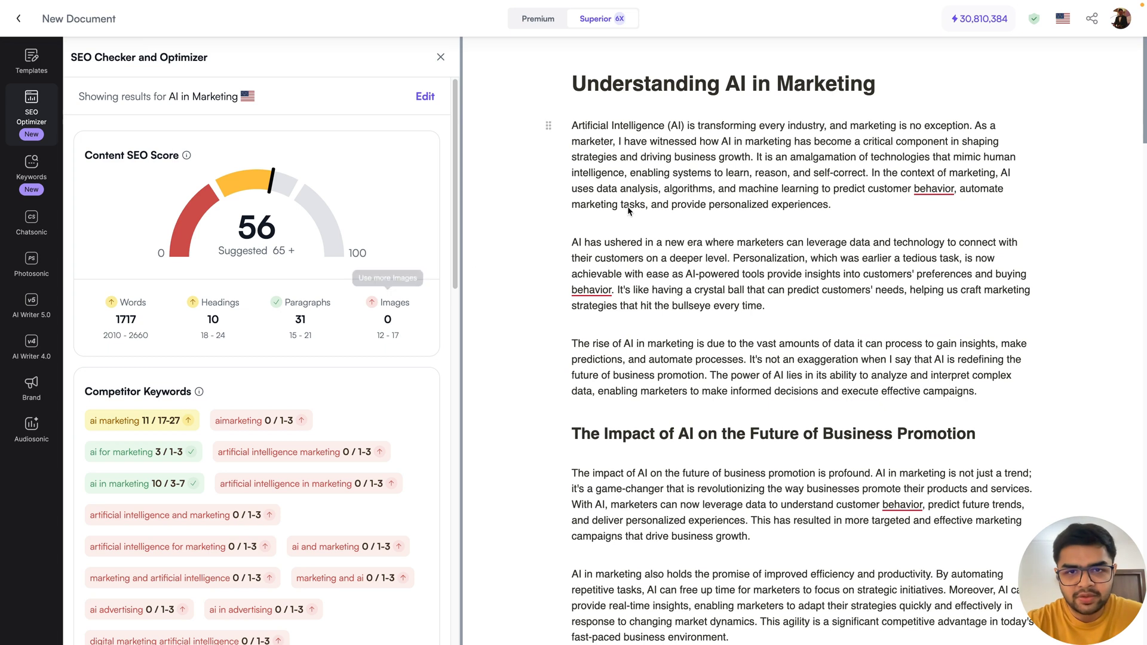
left_click(898, 86)
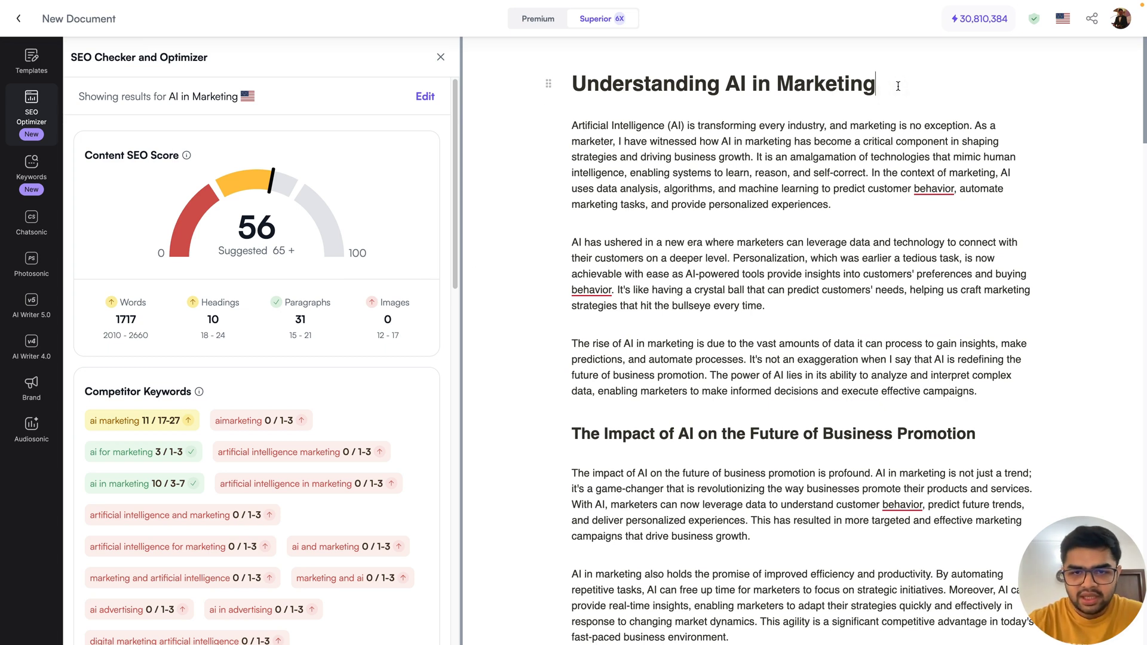
Generate an 'AI in marketing' image with an enhanced Photosonic prompt and insert it below the title.
key("Return")
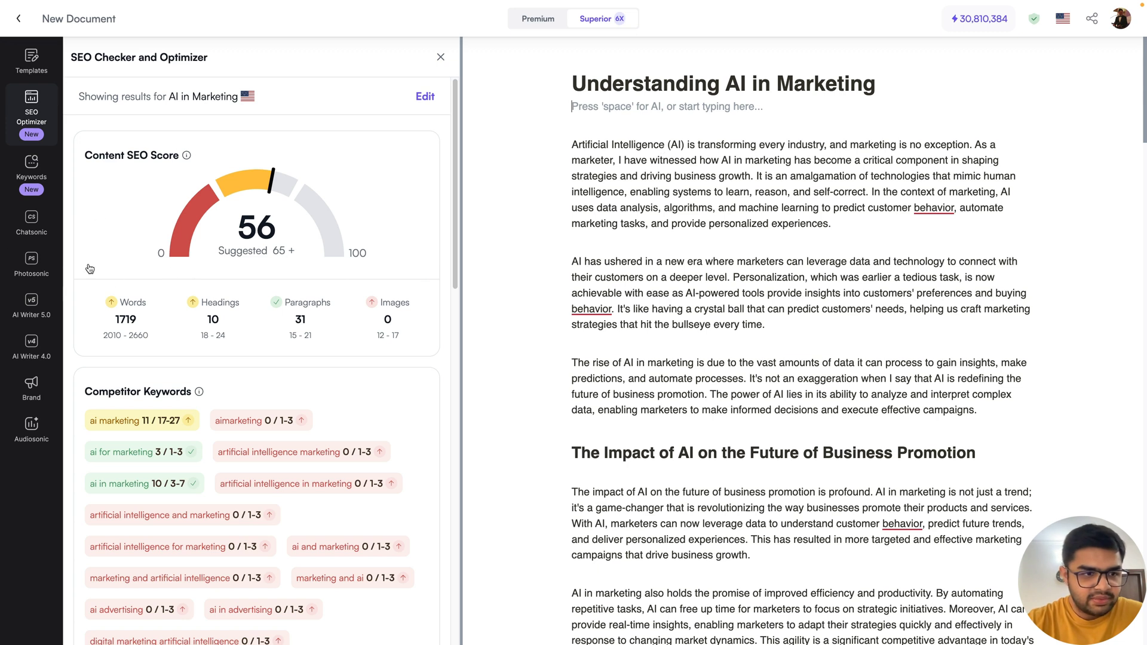
left_click(37, 267)
left_click(214, 160)
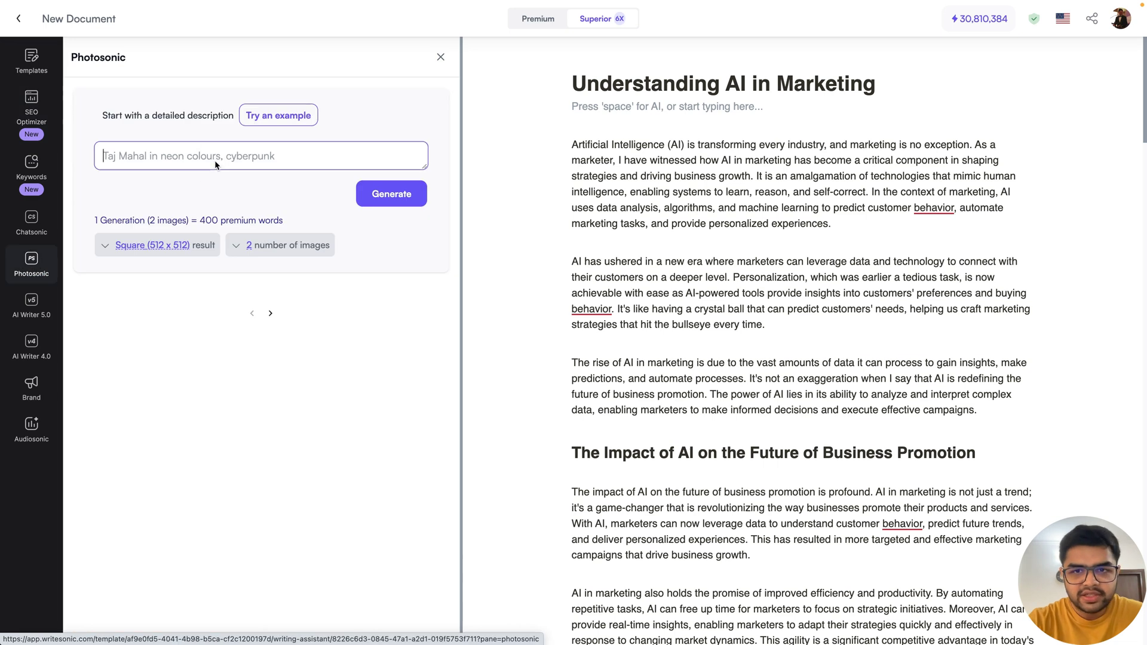
type("AI in marketing")
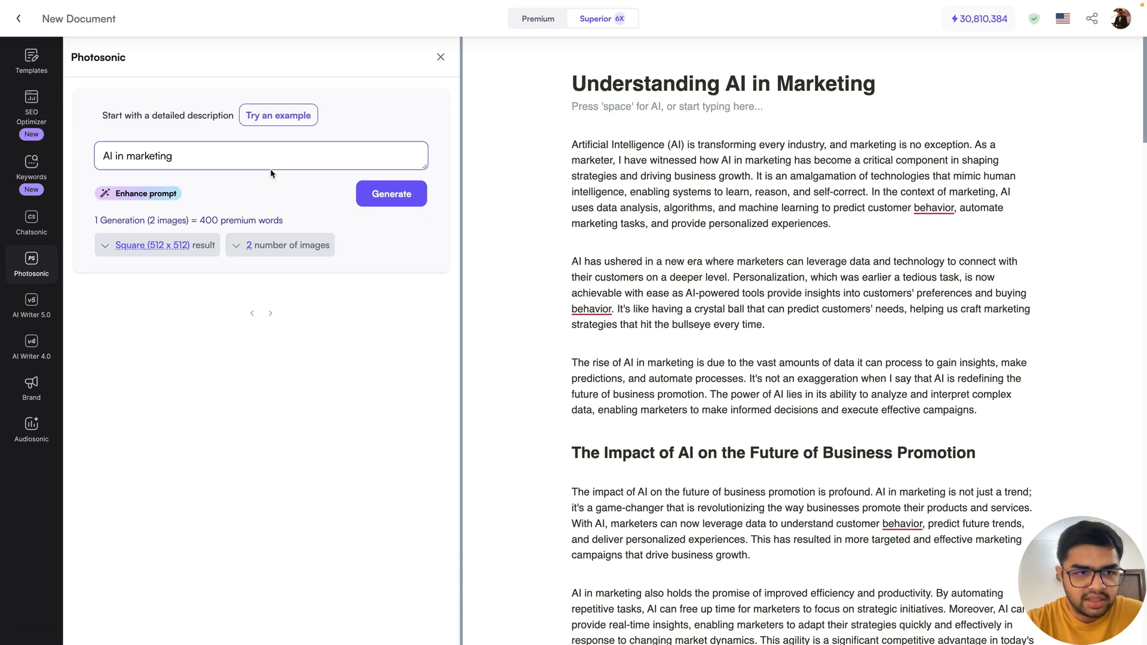
left_click(150, 196)
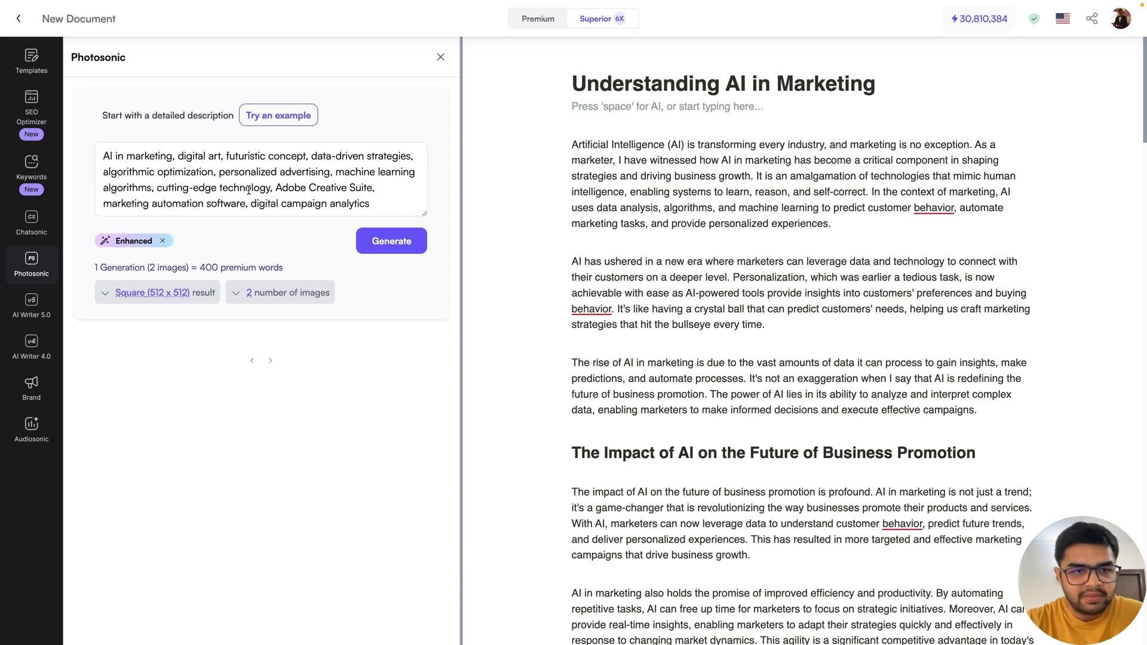
left_click(394, 245)
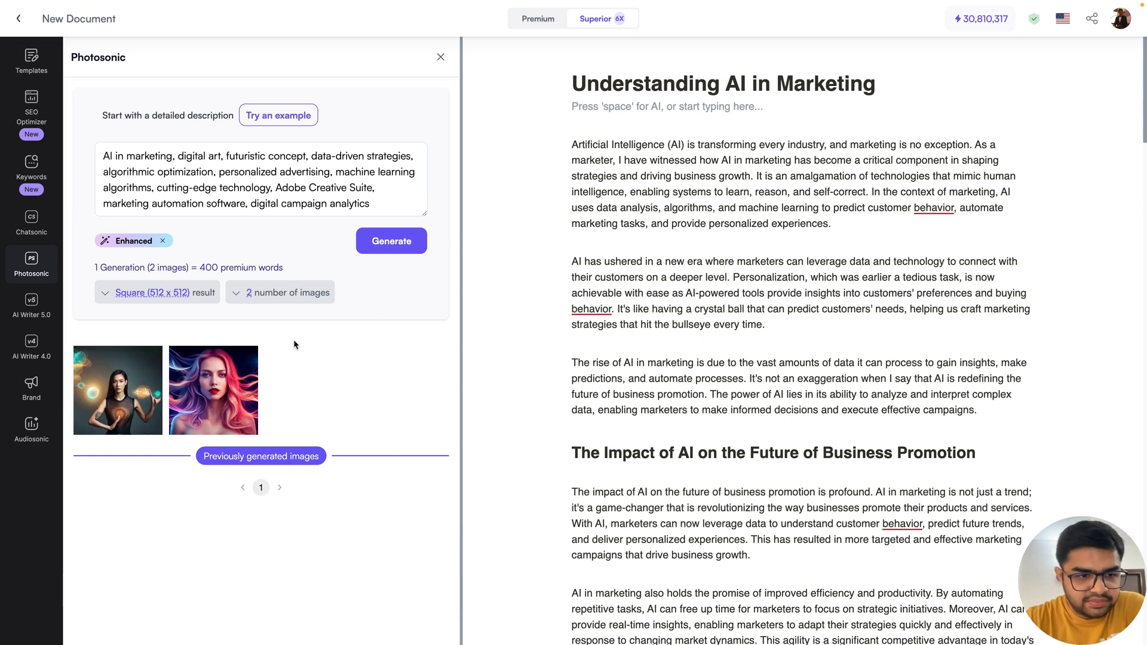
left_click(128, 399)
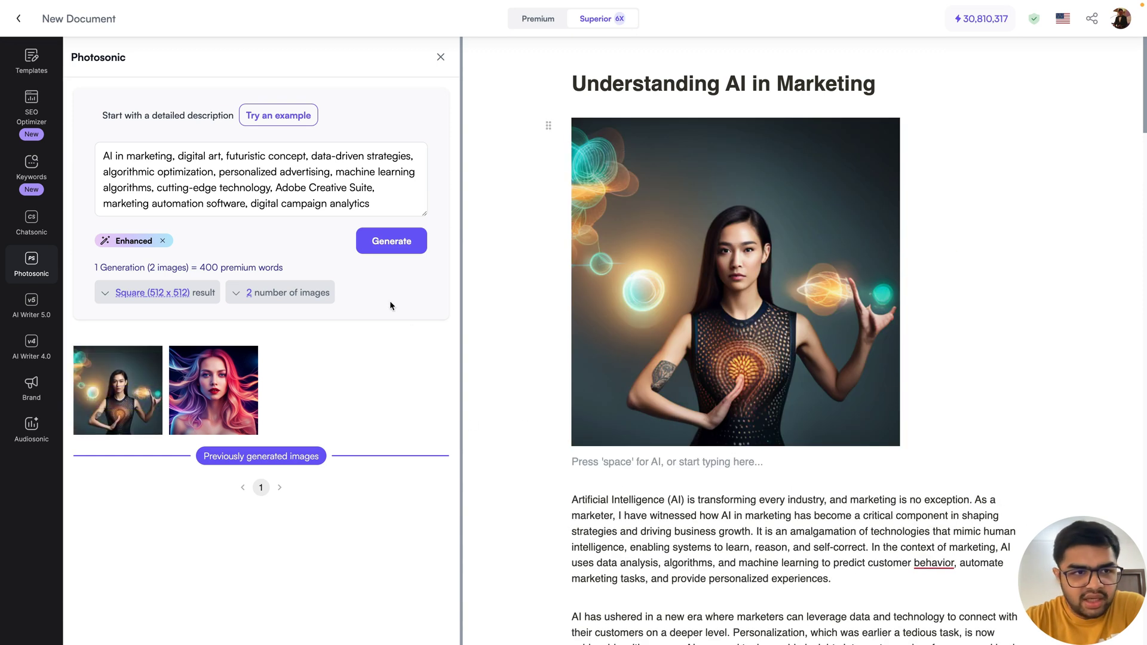
left_click(31, 113)
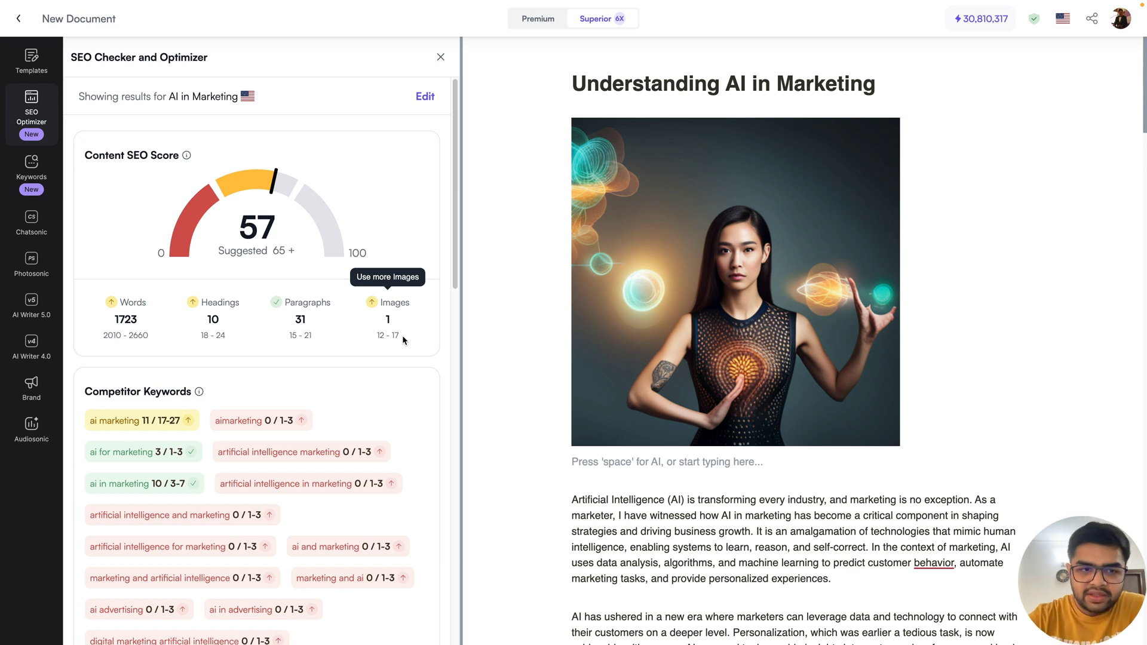
mouse_move(304, 222)
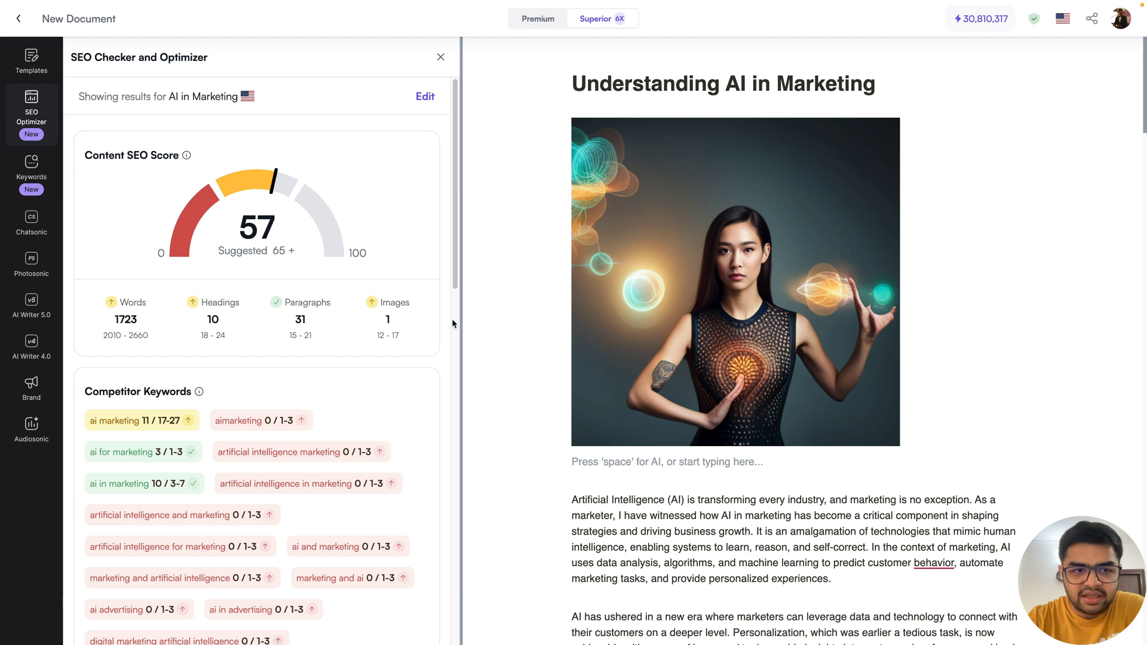
scroll(414, 338, "down", 2)
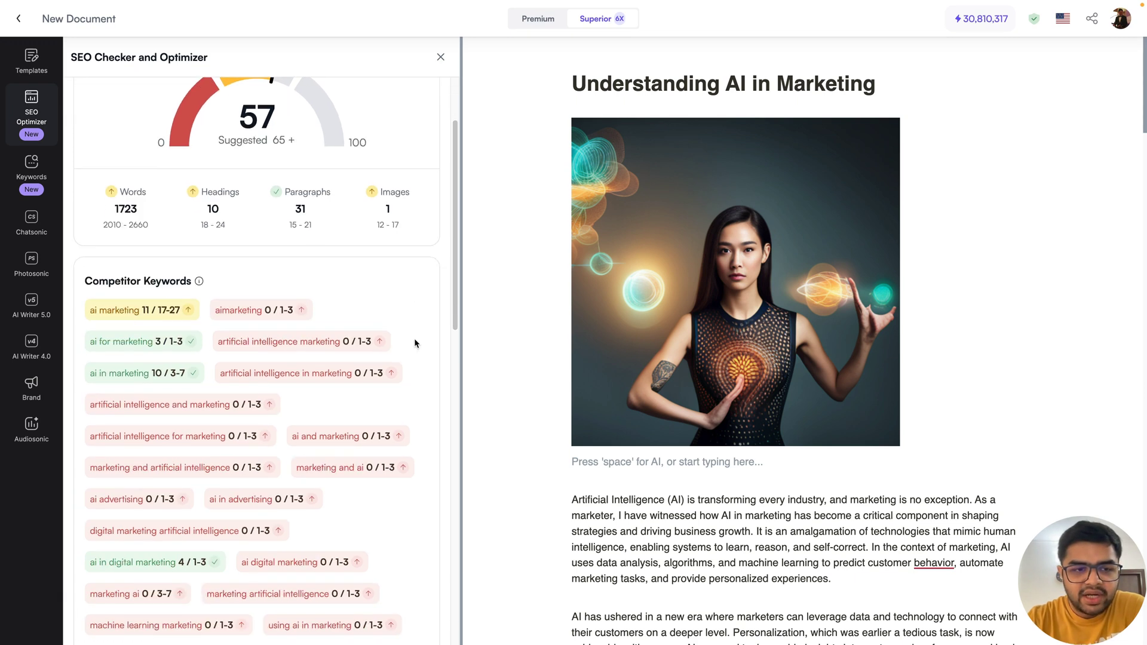
scroll(305, 404, "down", 3)
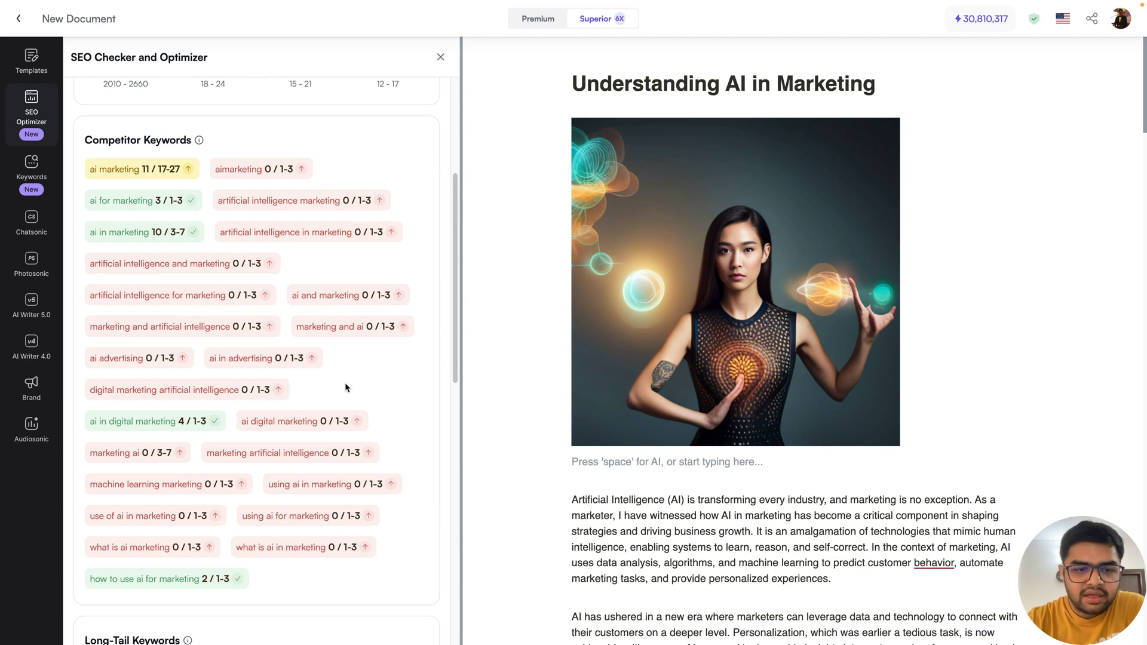
scroll(346, 382, "up", 5)
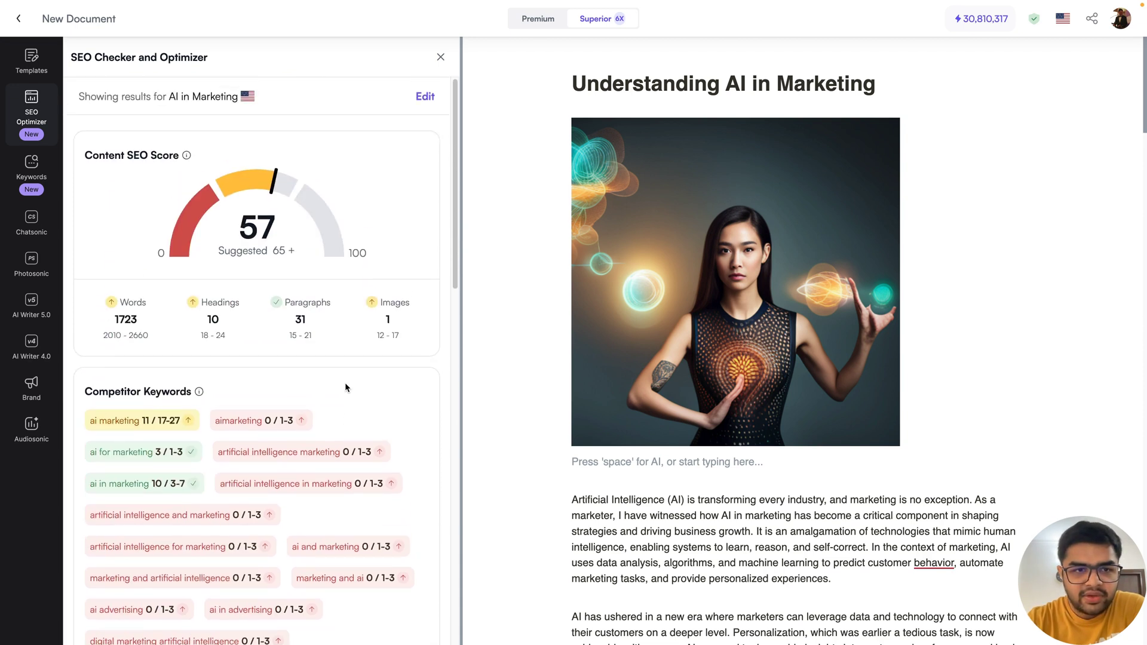
scroll(336, 335, "down", 5)
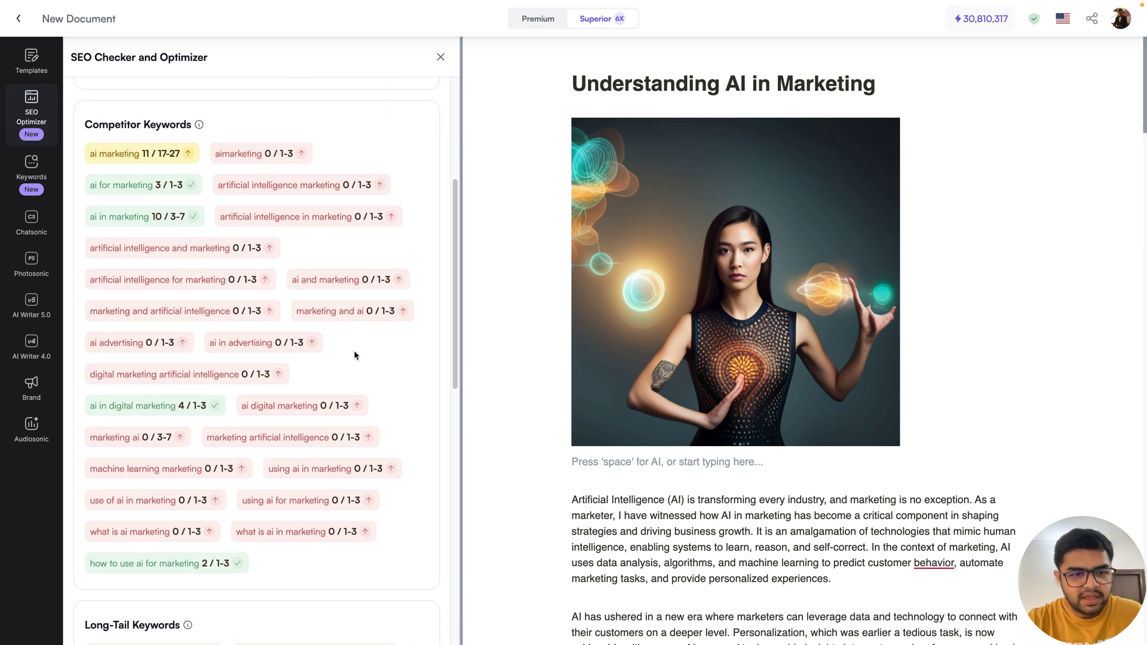
scroll(353, 352, "down", 1)
mouse_move(259, 316)
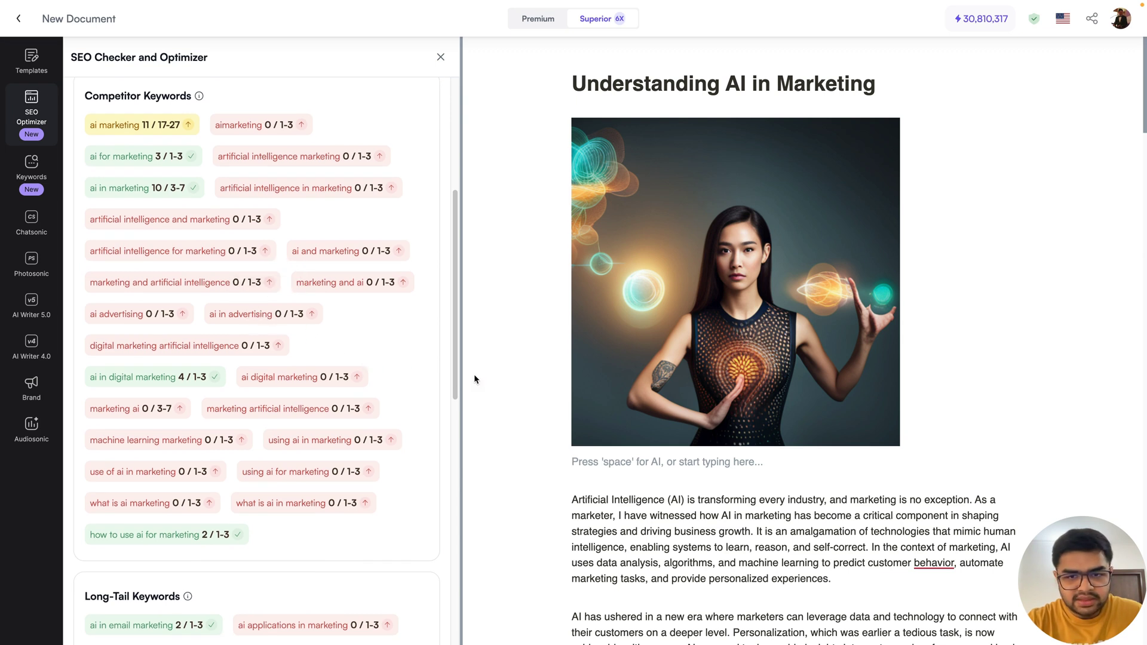
scroll(566, 417, "down", 10)
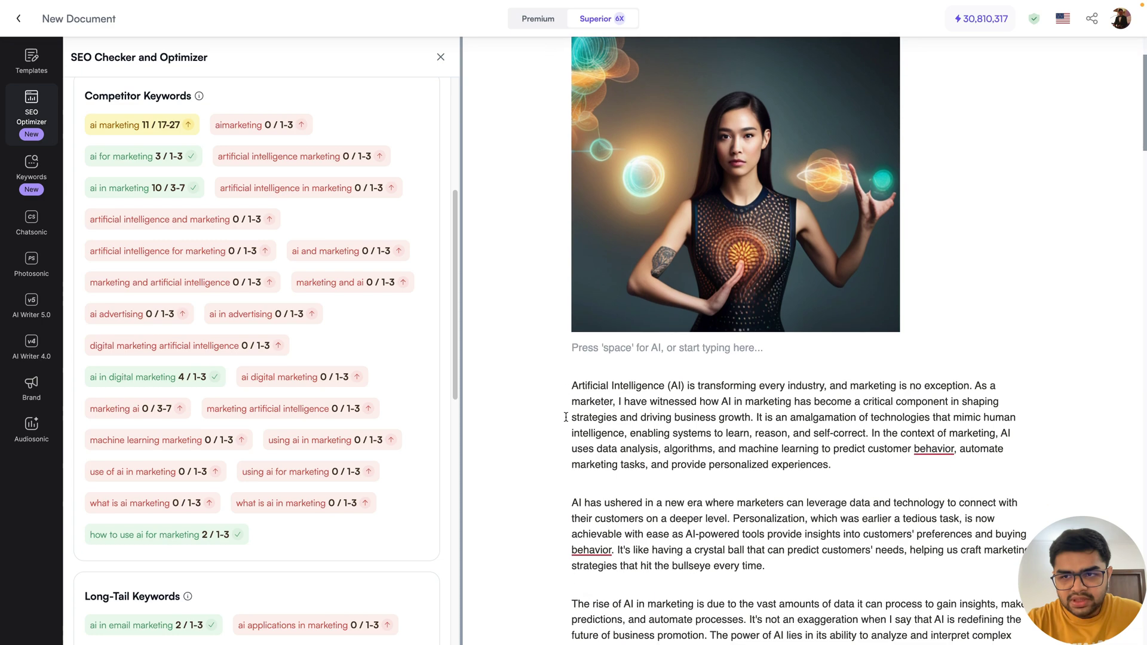
Place the cursor after the last paragraph of the affiliate marketing section.
scroll(566, 417, "down", 20)
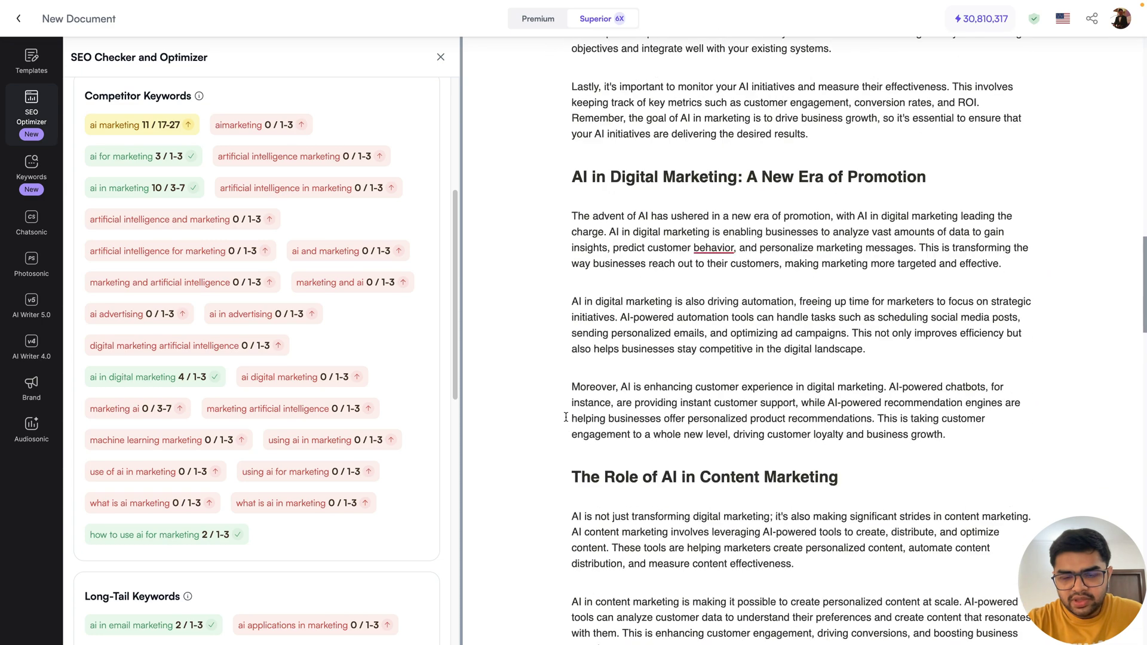
scroll(565, 417, "up", 3)
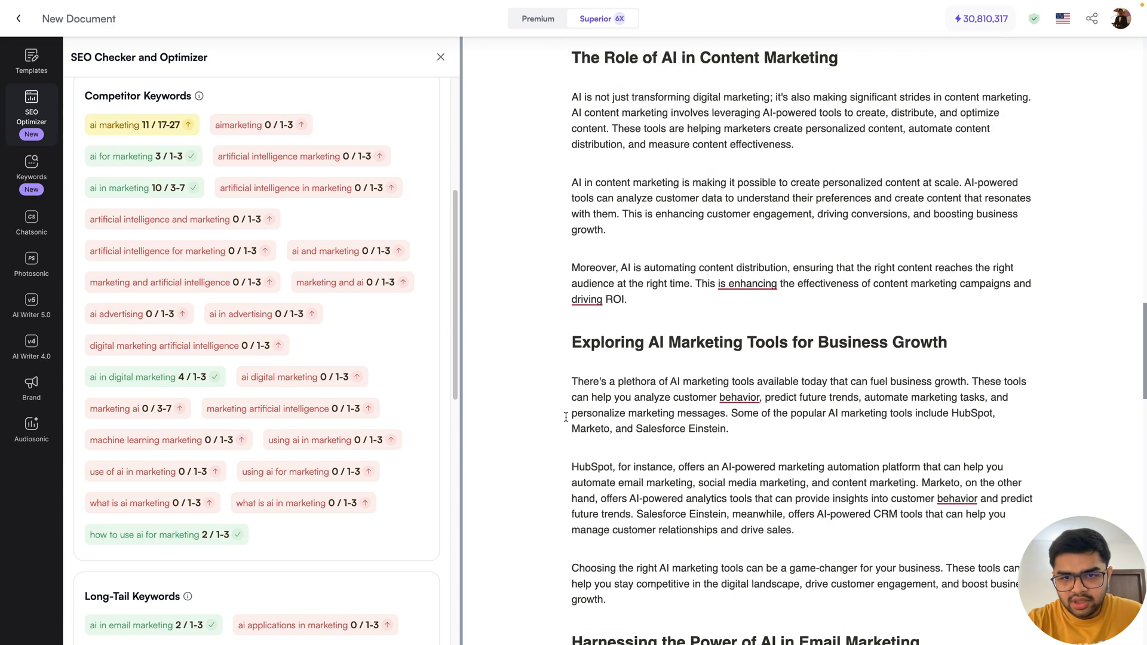
scroll(565, 417, "up", 1)
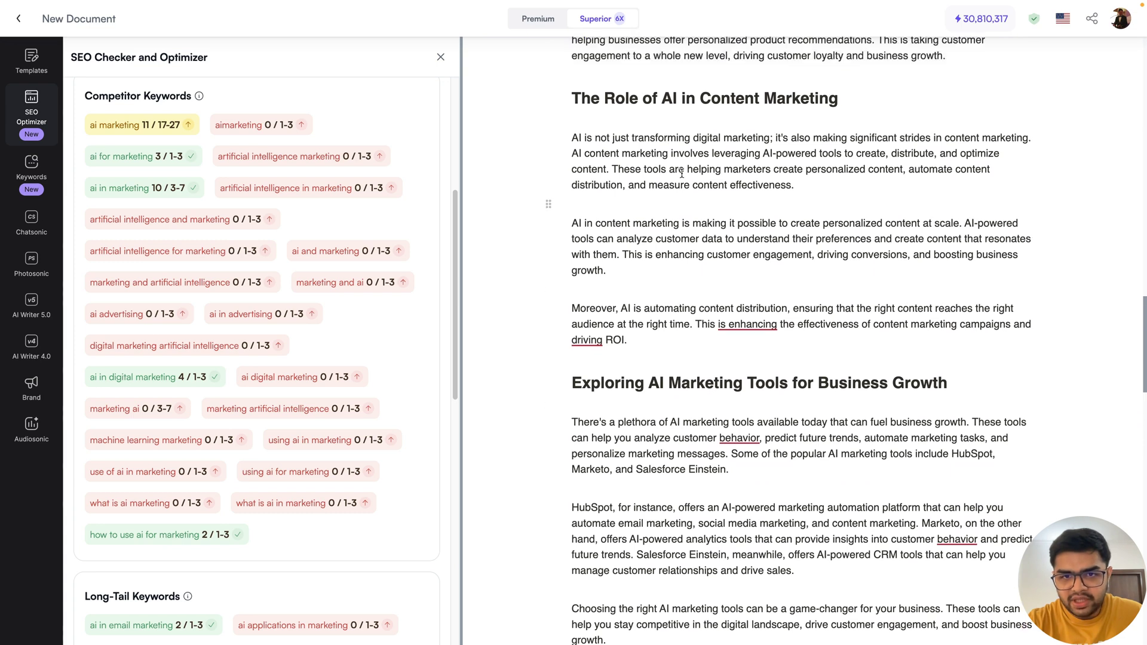
scroll(675, 325, "down", 7)
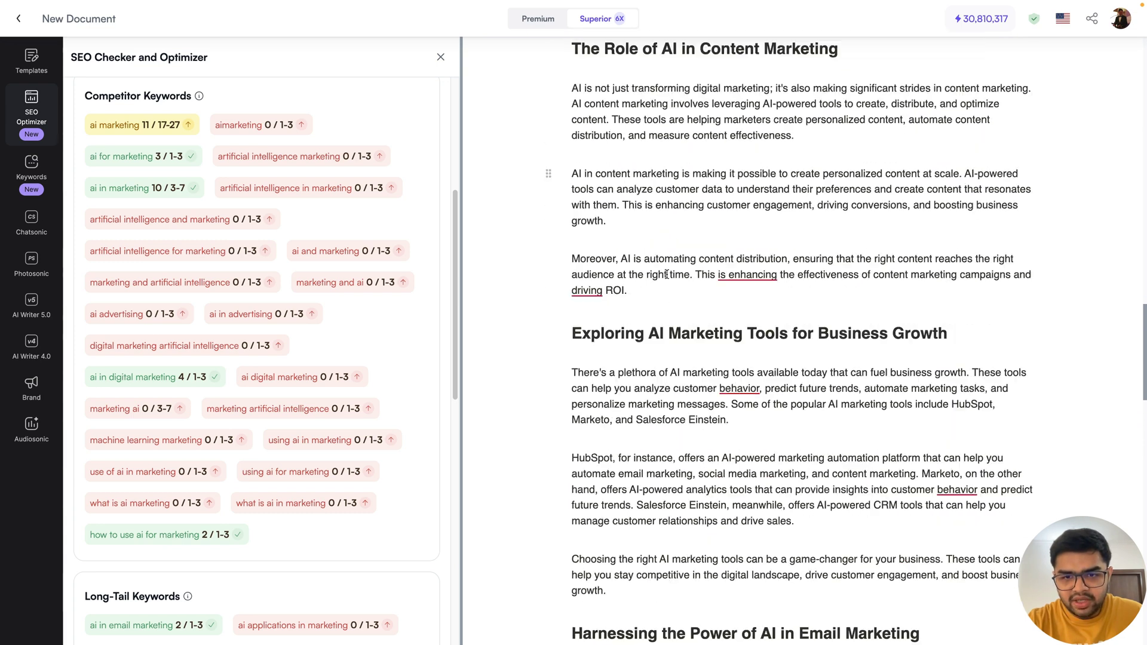
scroll(674, 325, "down", 13)
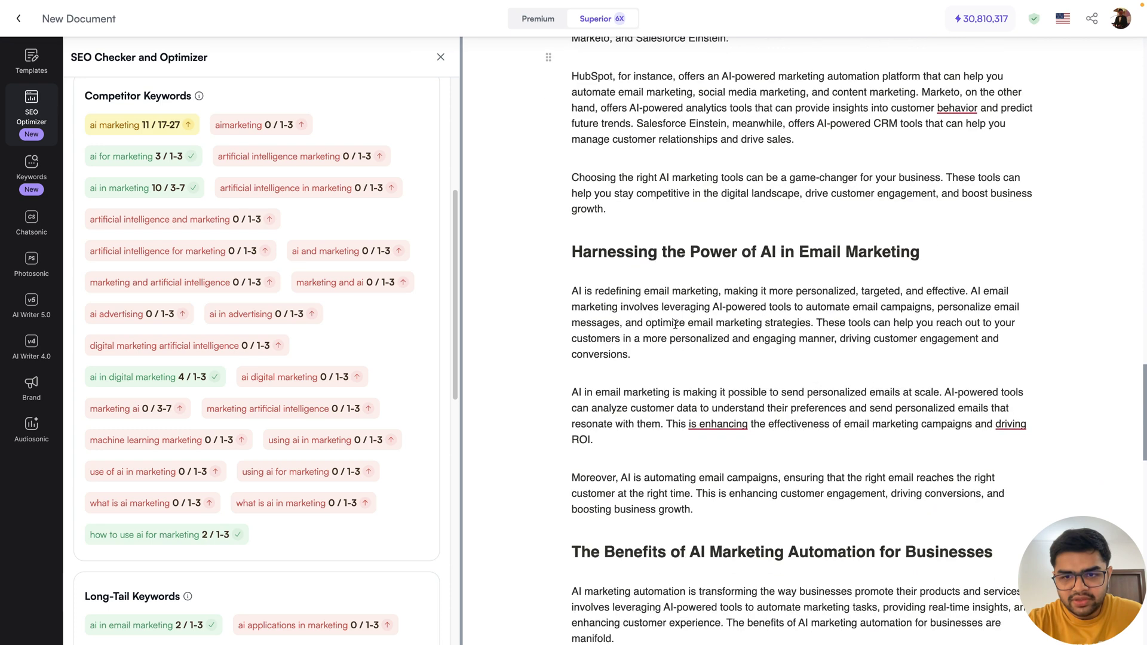
scroll(675, 324, "down", 12)
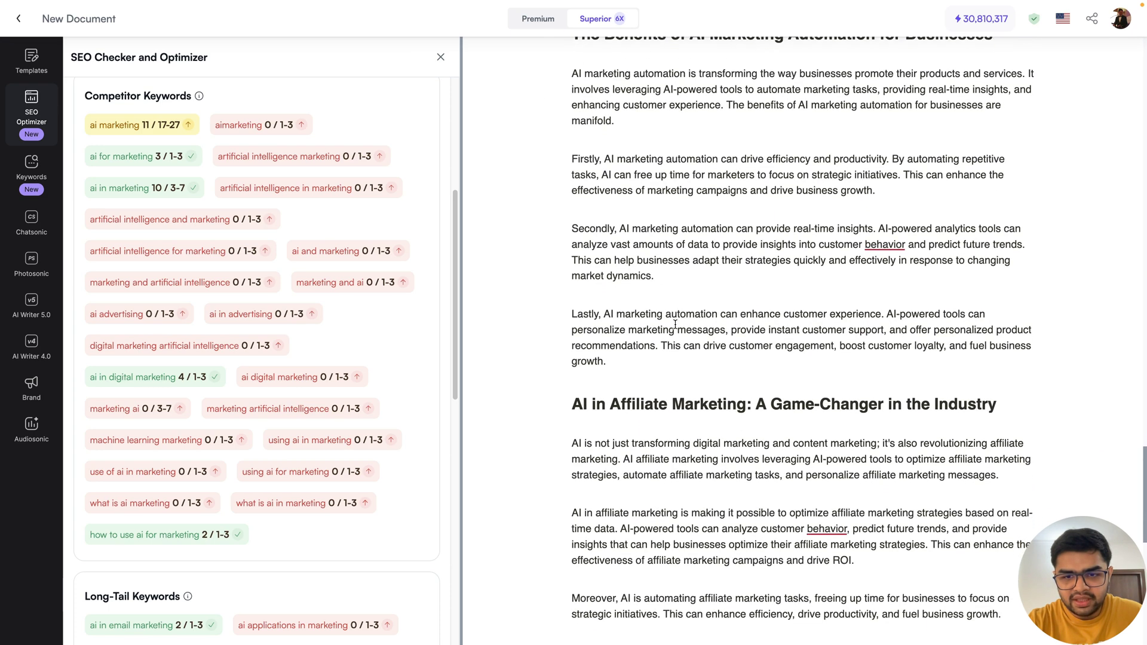
scroll(675, 325, "down", 6)
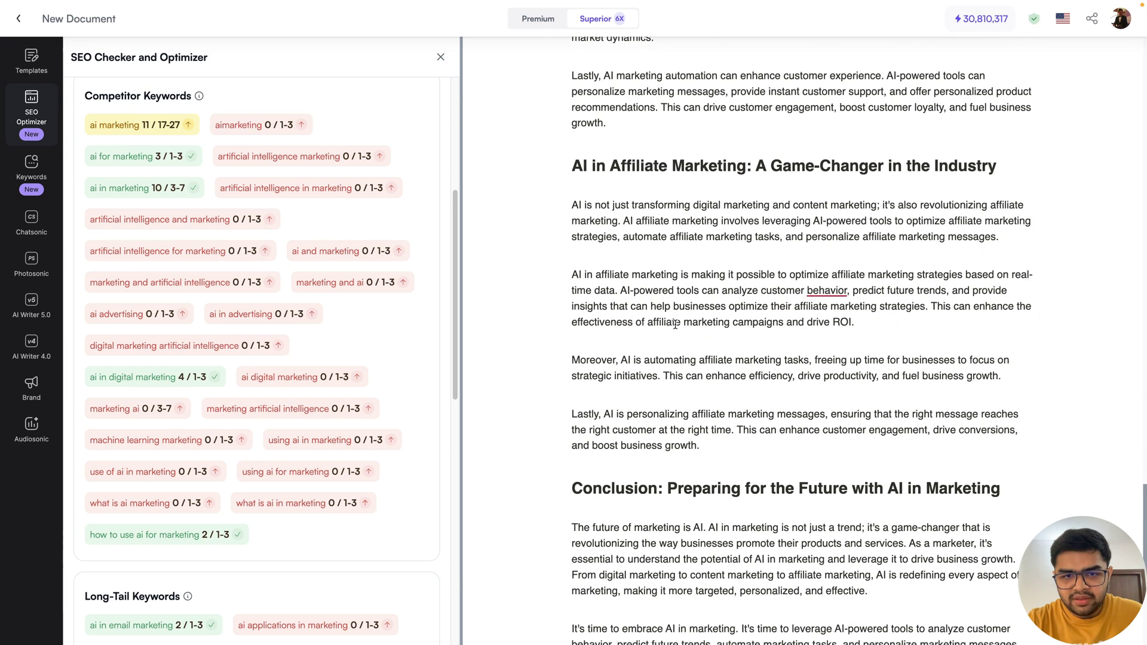
scroll(741, 370, "down", 2)
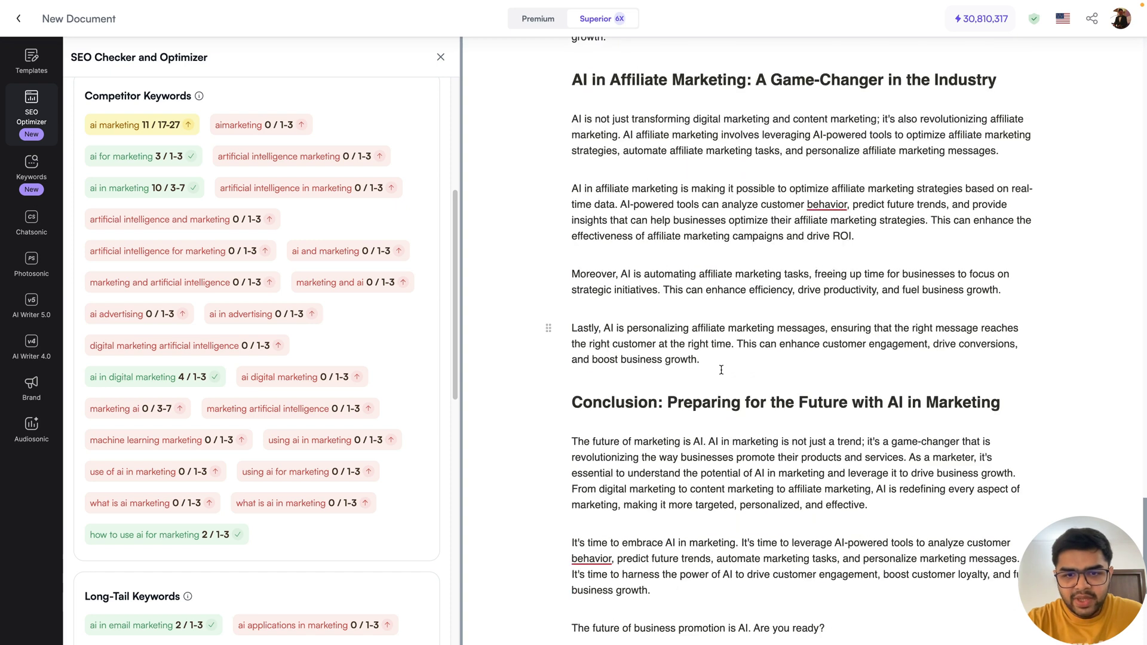
left_click(715, 362)
Insert the heading '## Importance of AI in advertising' before the Conclusion.
key("Return")
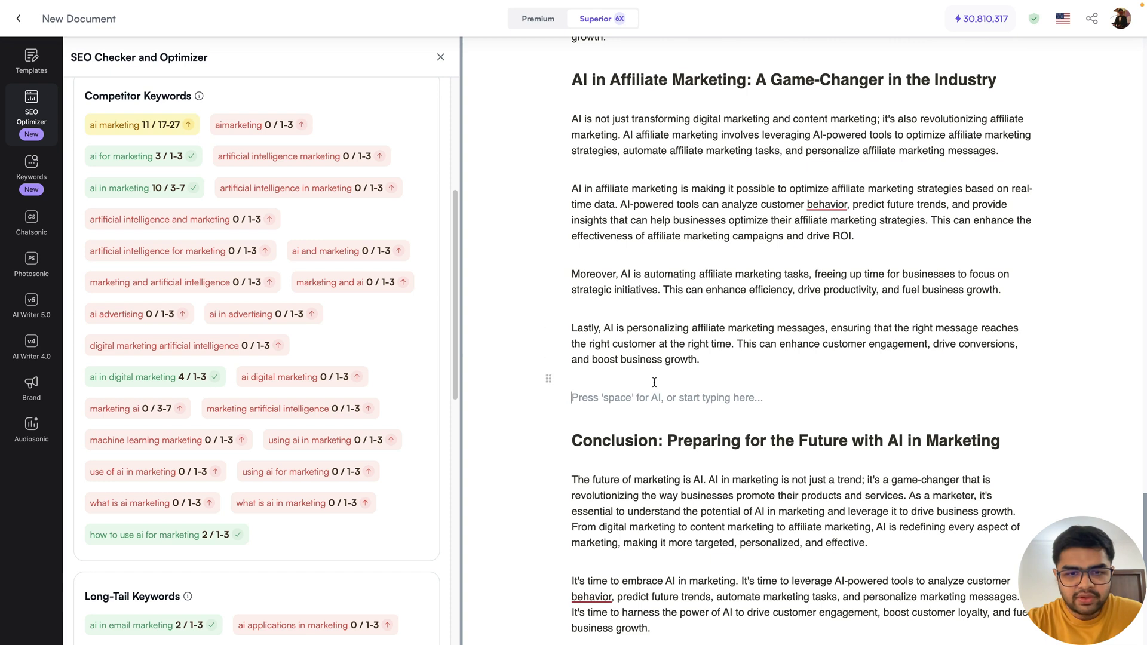
type("## Impoe")
key("BackSpace")
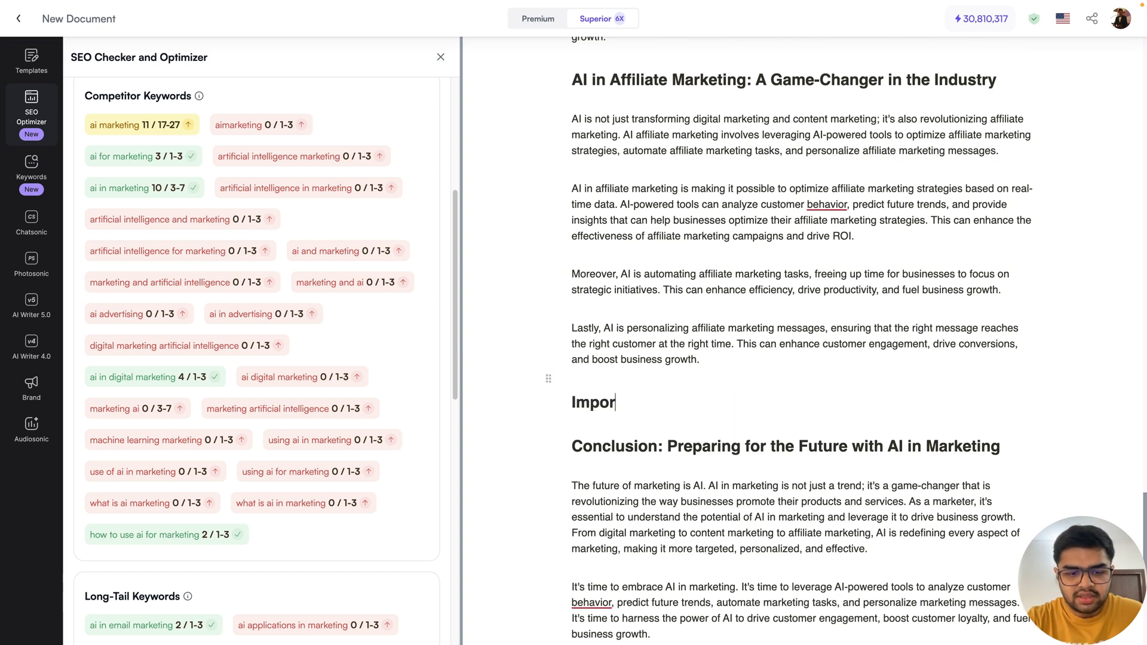
type("rtance of AI in ")
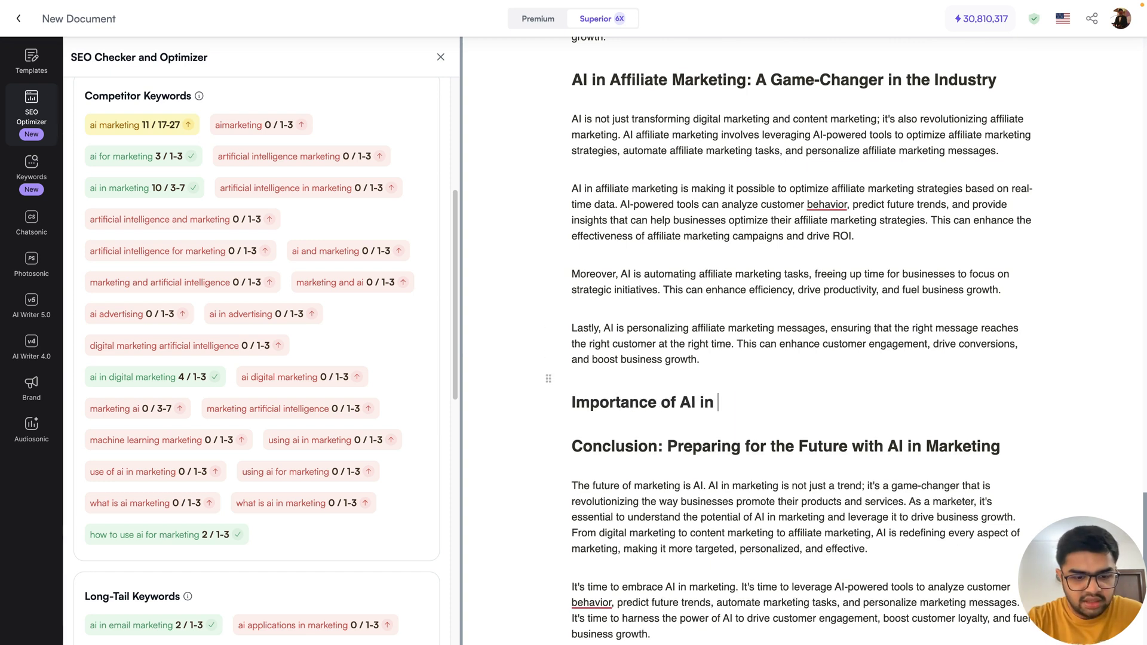
type("advertising")
key("Return")
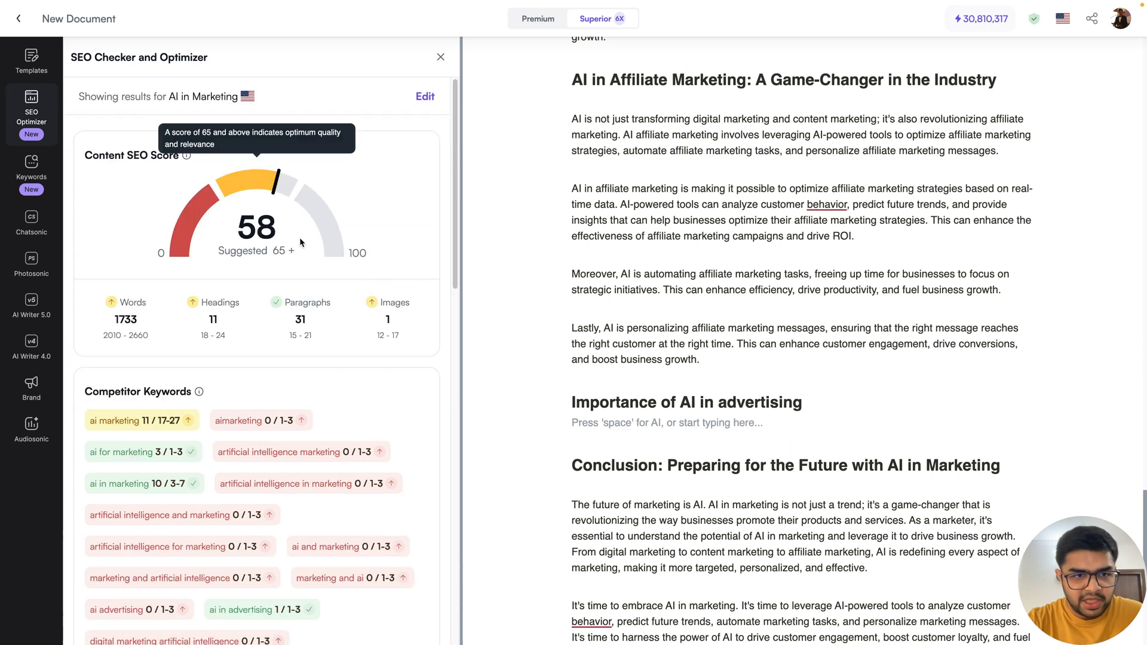
scroll(346, 381, "down", 4)
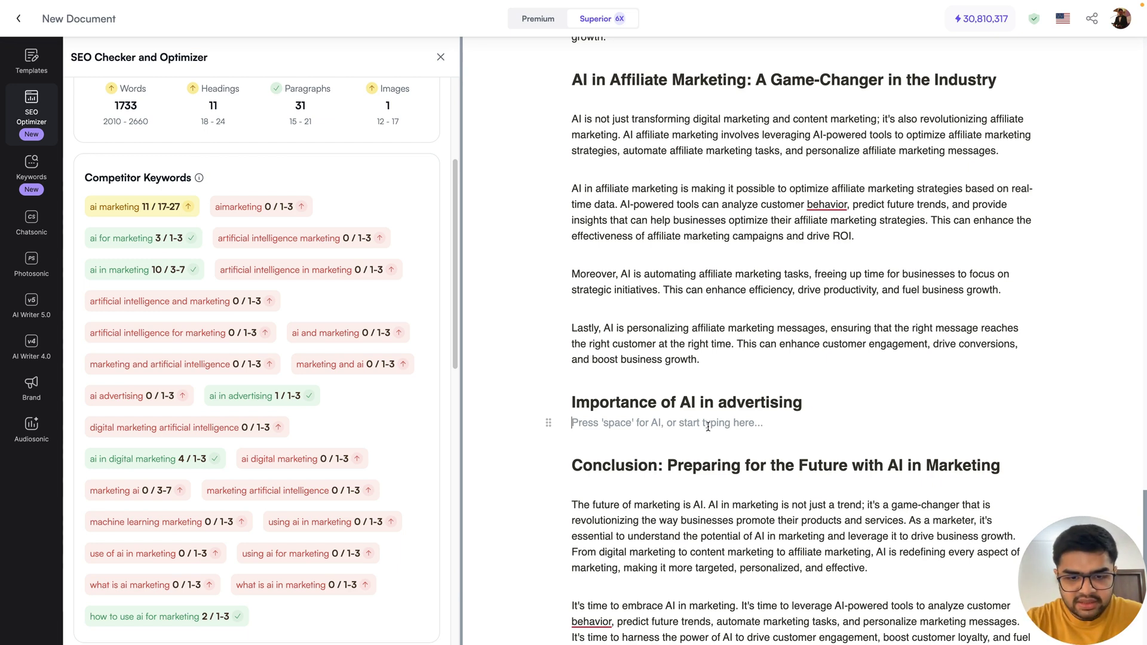
Start a Sonic AI prompt asking for an AI-in-advertising paragraph including 'AI advertising' and 'marketing AI'.
key("space")
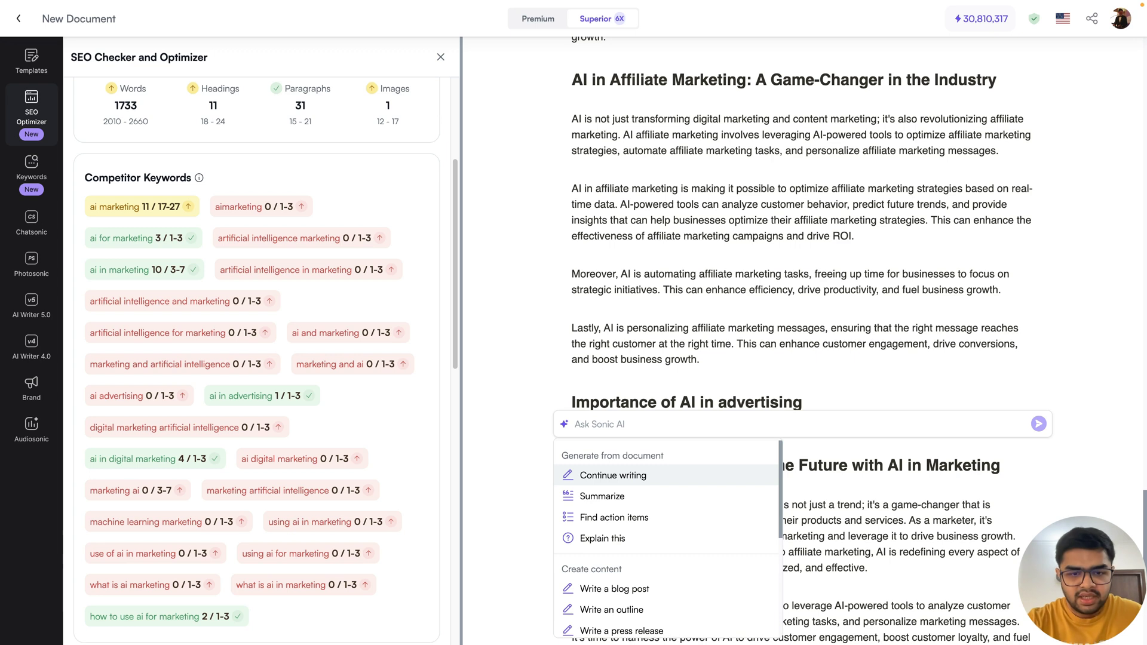
type("Write a ")
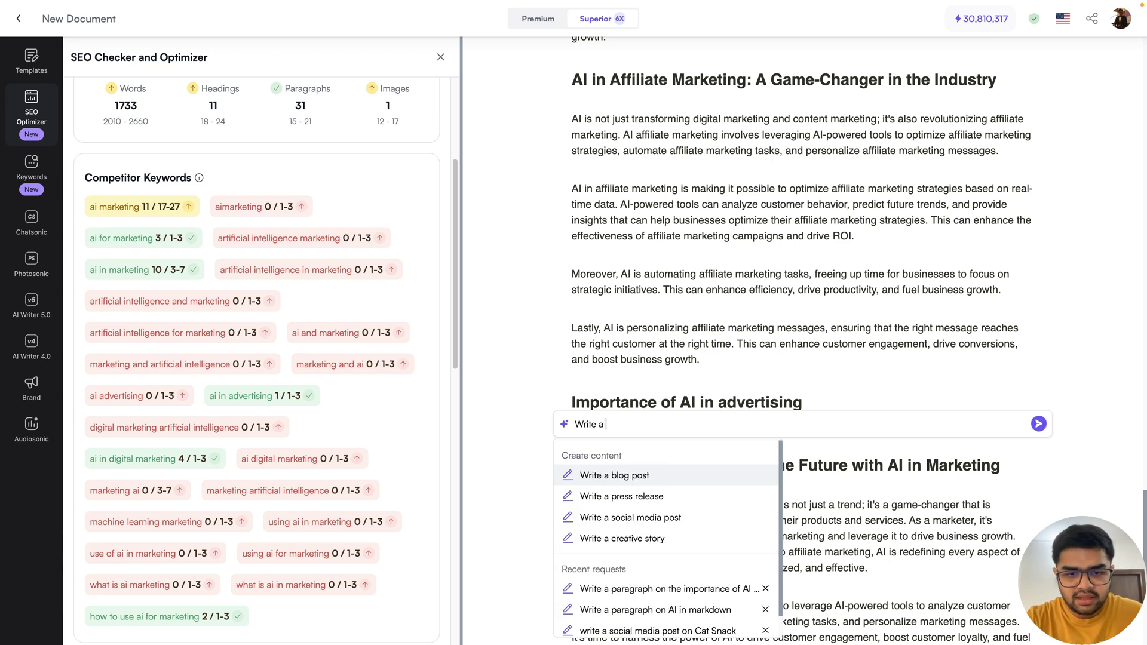
type("paragraph on the impo")
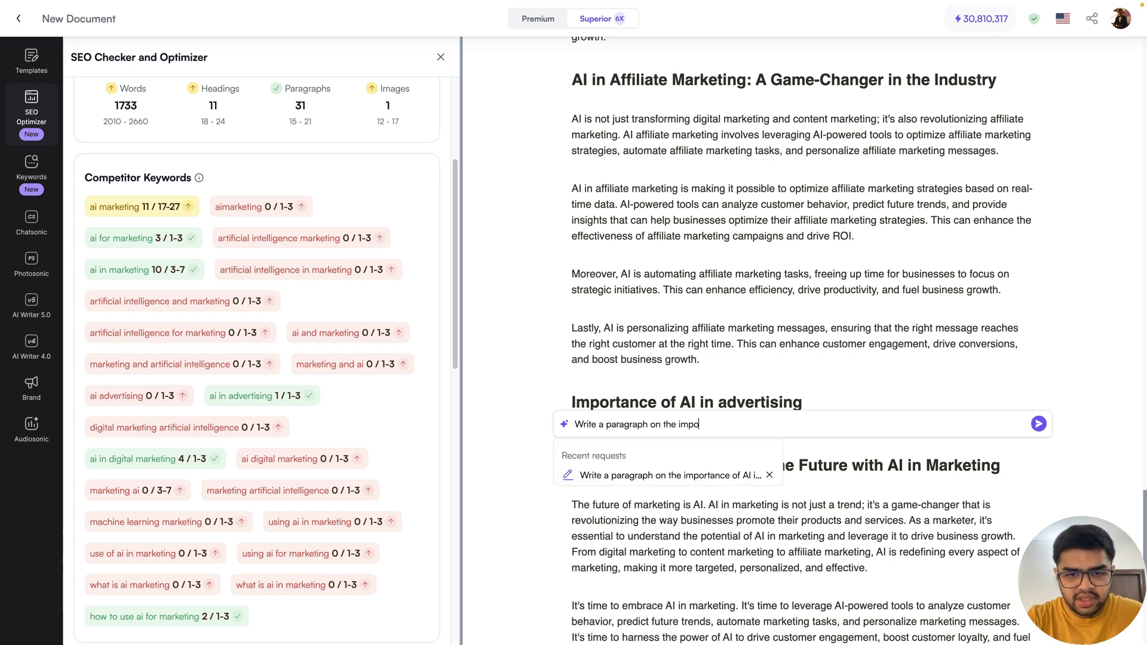
type("rtance of AI")
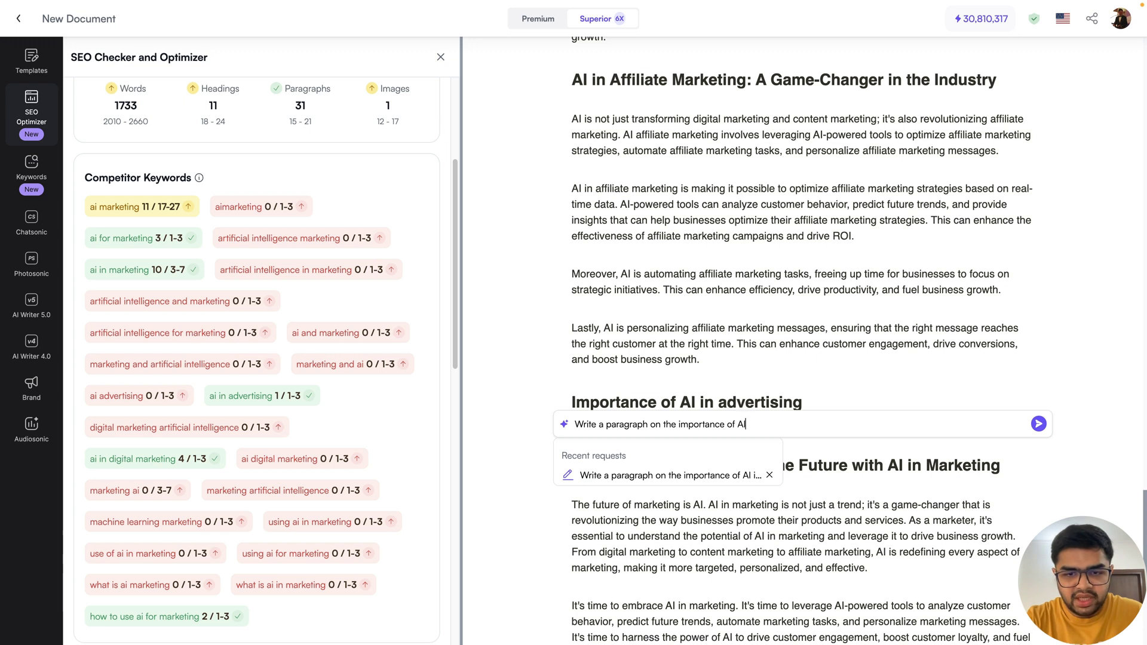
type(" in adverti")
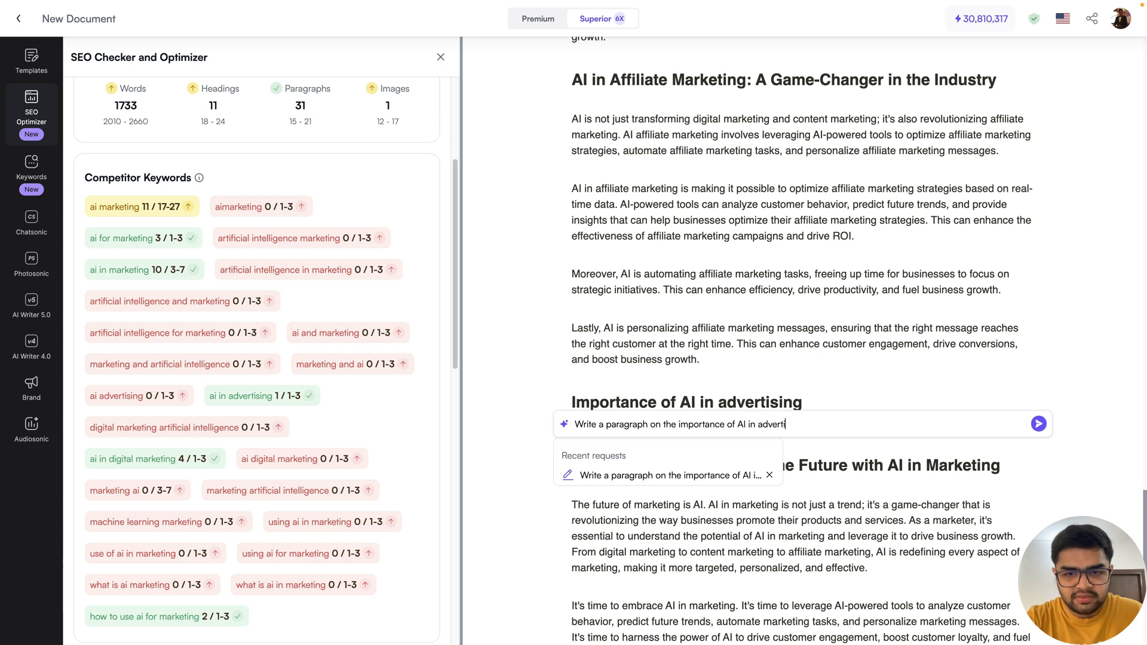
type("sing and make sure to inc")
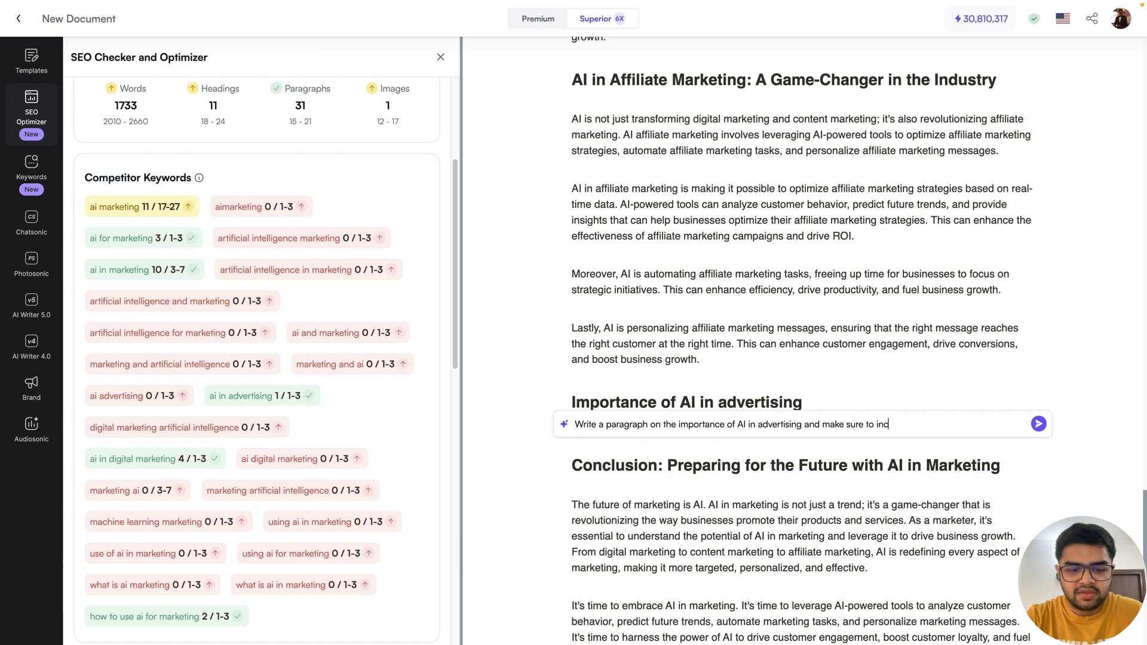
type("lude the keywords")
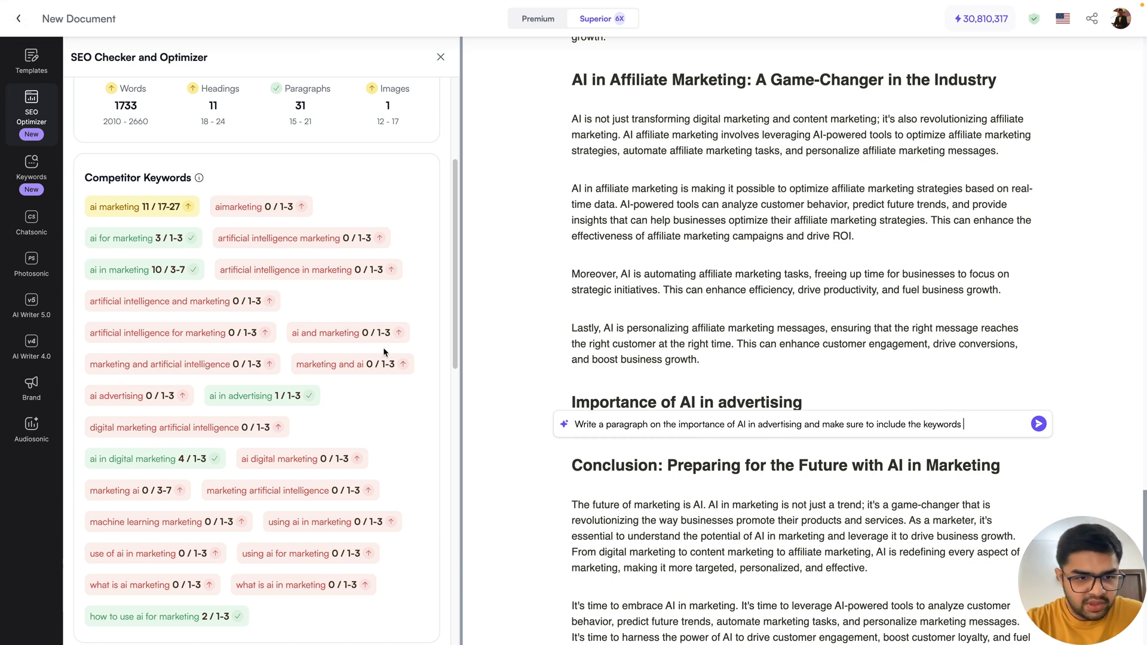
scroll(382, 346, "down", 3)
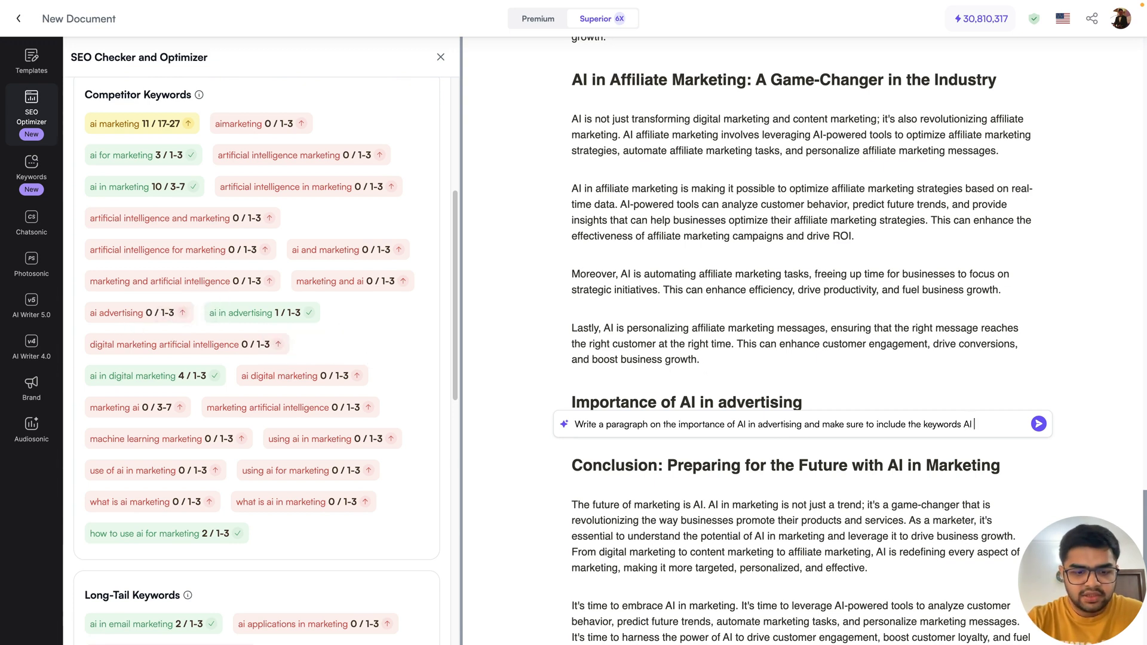
type("AI advertising,")
scroll(275, 320, "down", 3)
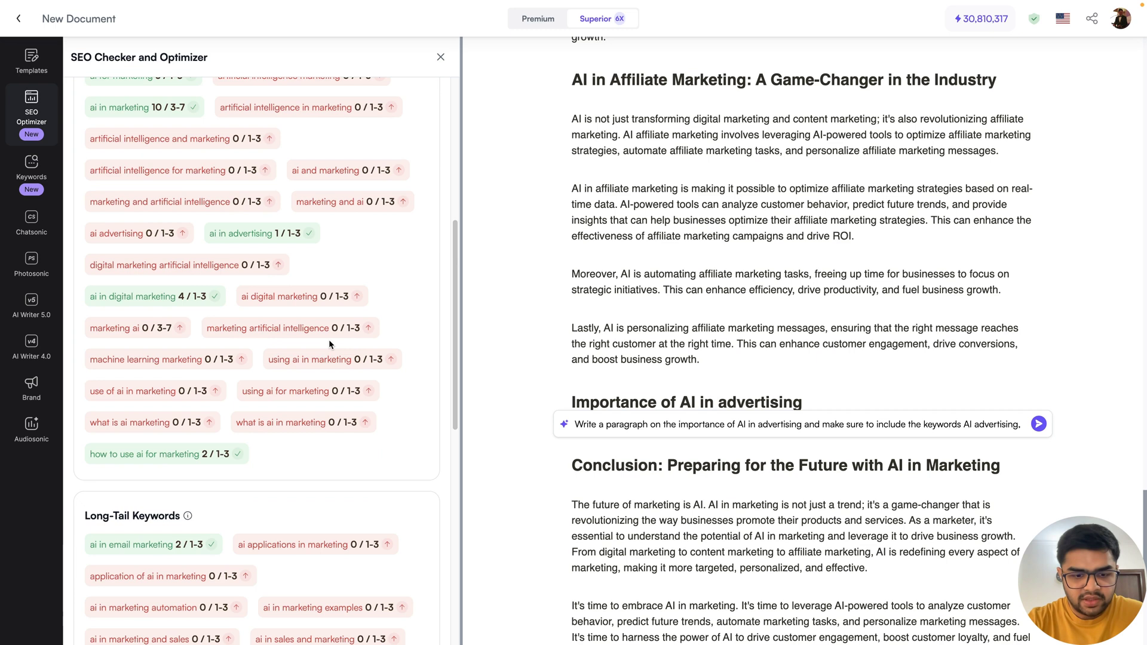
type("marketing AI,")
scroll(102, 324, "down", 10)
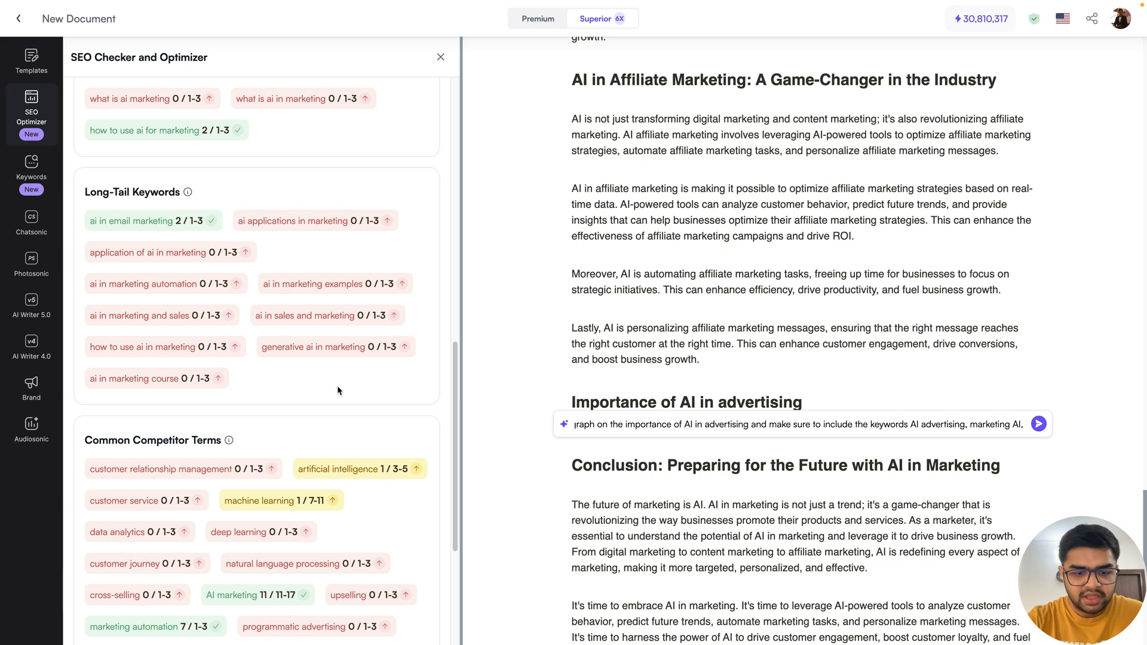
scroll(337, 385, "down", 4)
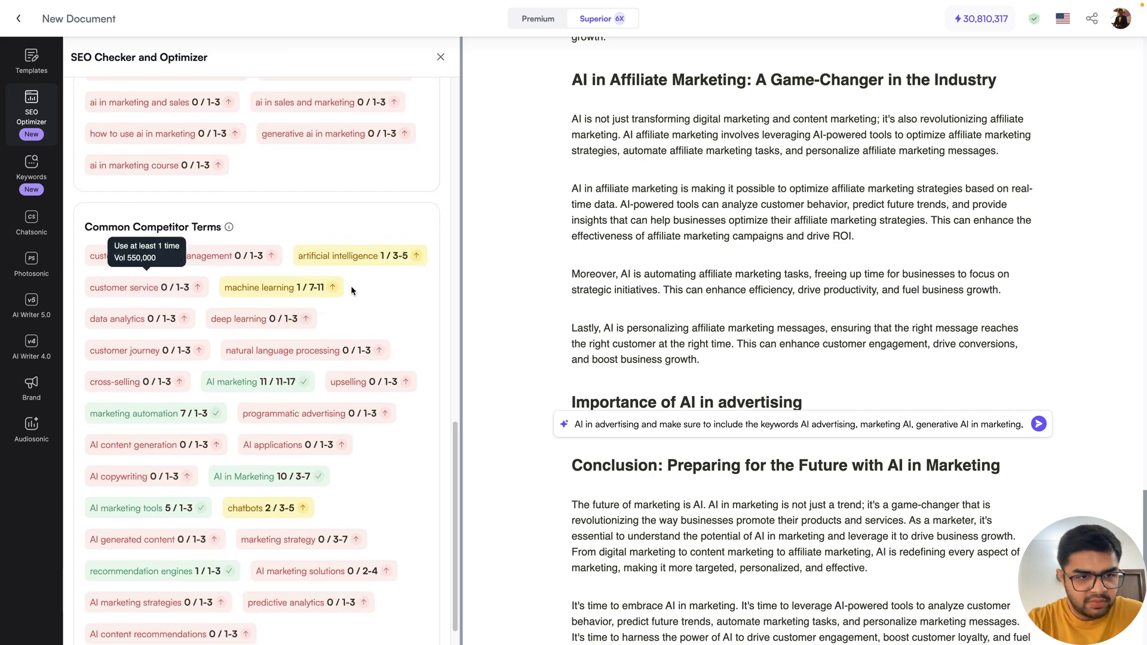
Add machine learning, deep learning, programmatic advertising and marketing strategy to the prompt and send it.
left_click(302, 289)
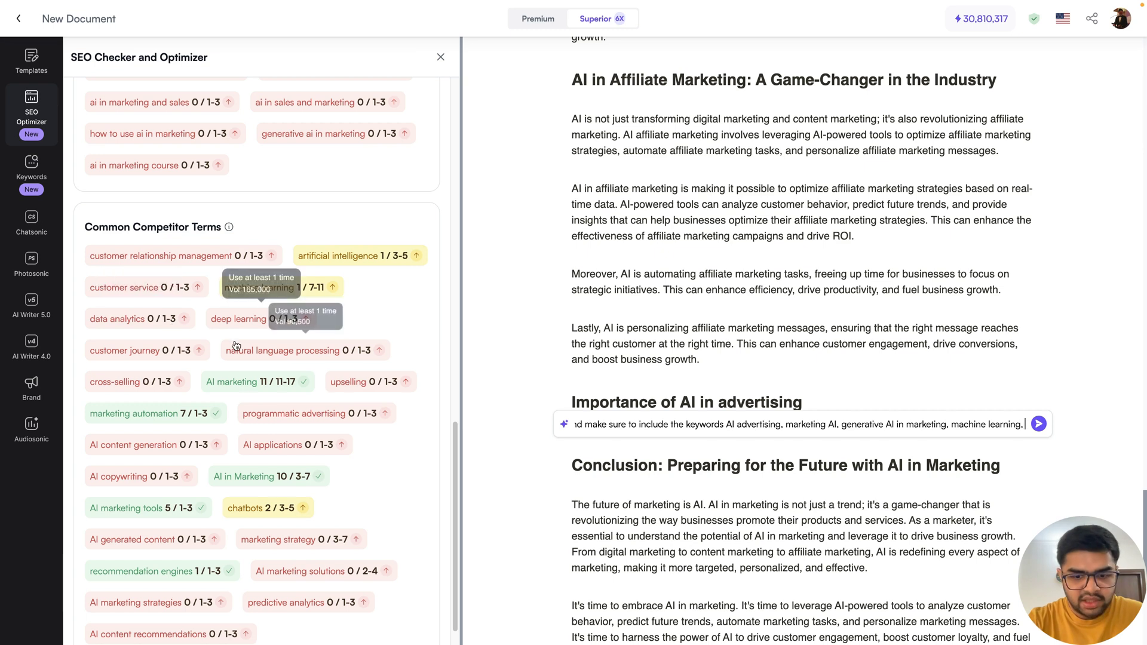
type("deepl ea")
key("BackSpace")
key("BackSpace")
key("BackSpace")
key("BackSpace")
type("learnin")
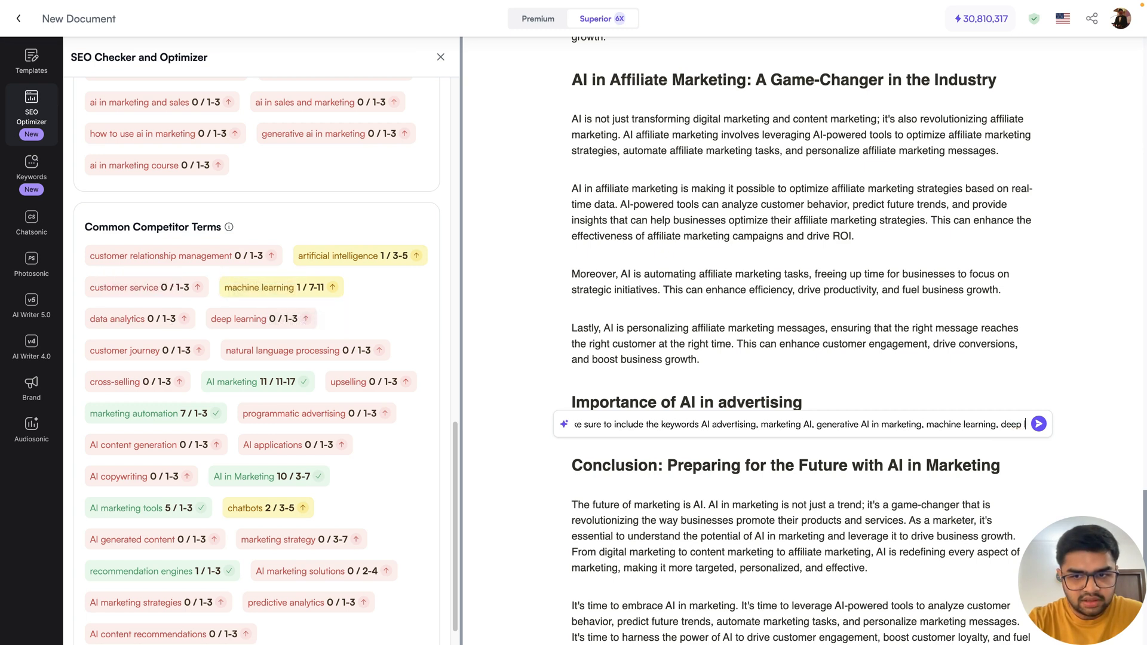
type("g,")
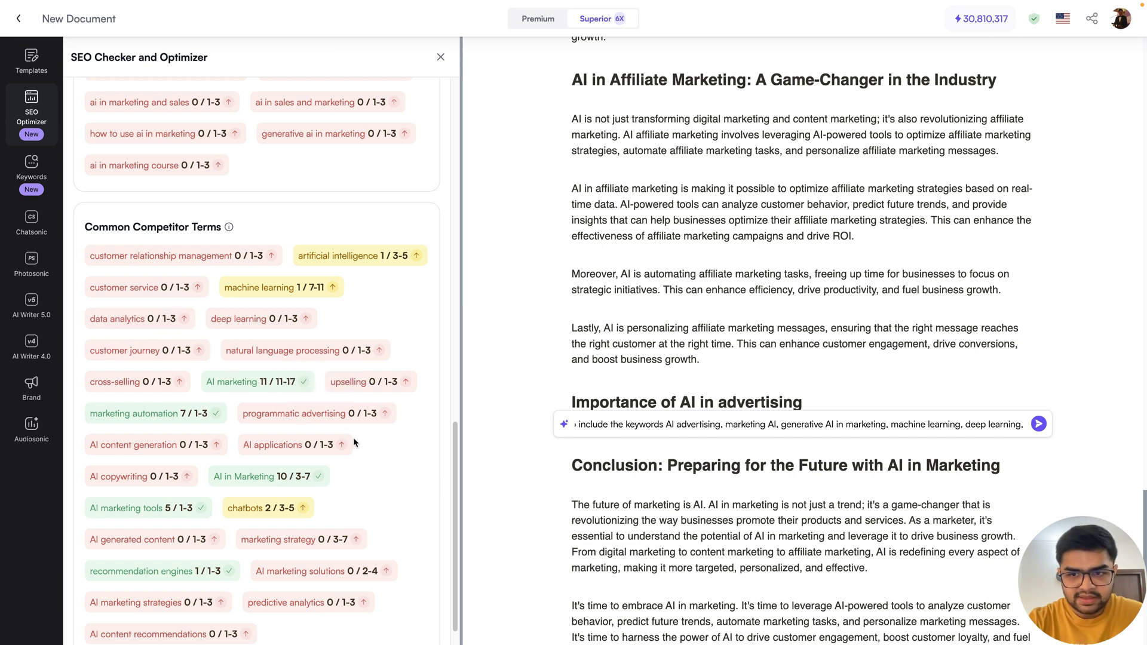
type(" programmatic advertising,")
scroll(344, 508, "down", 1)
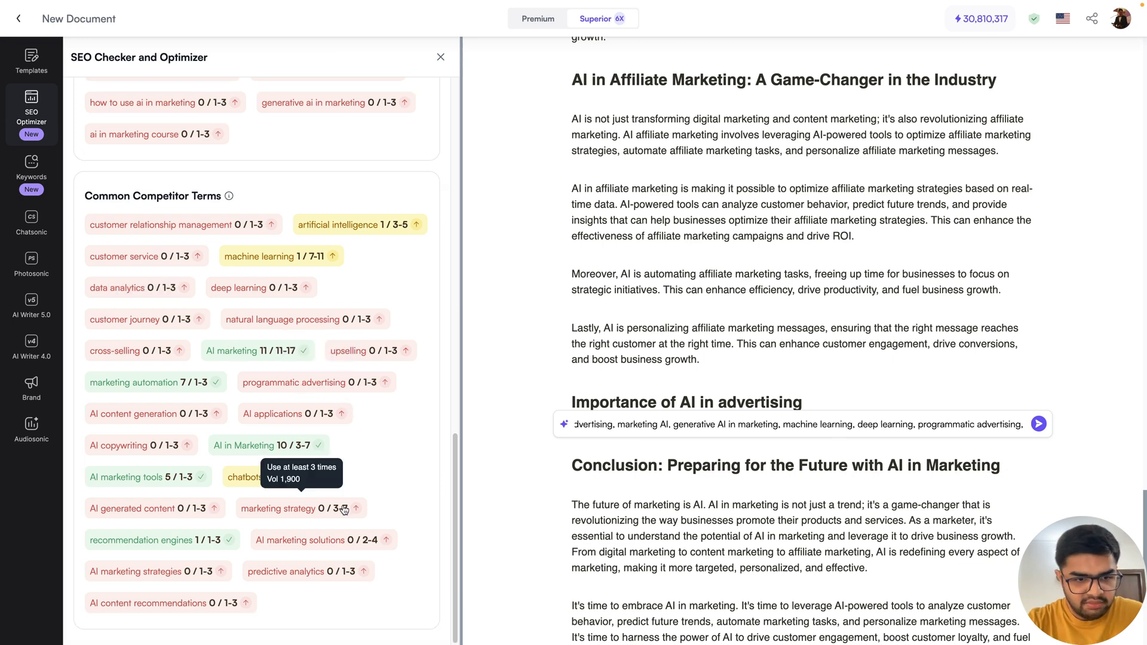
type("marketing strategy")
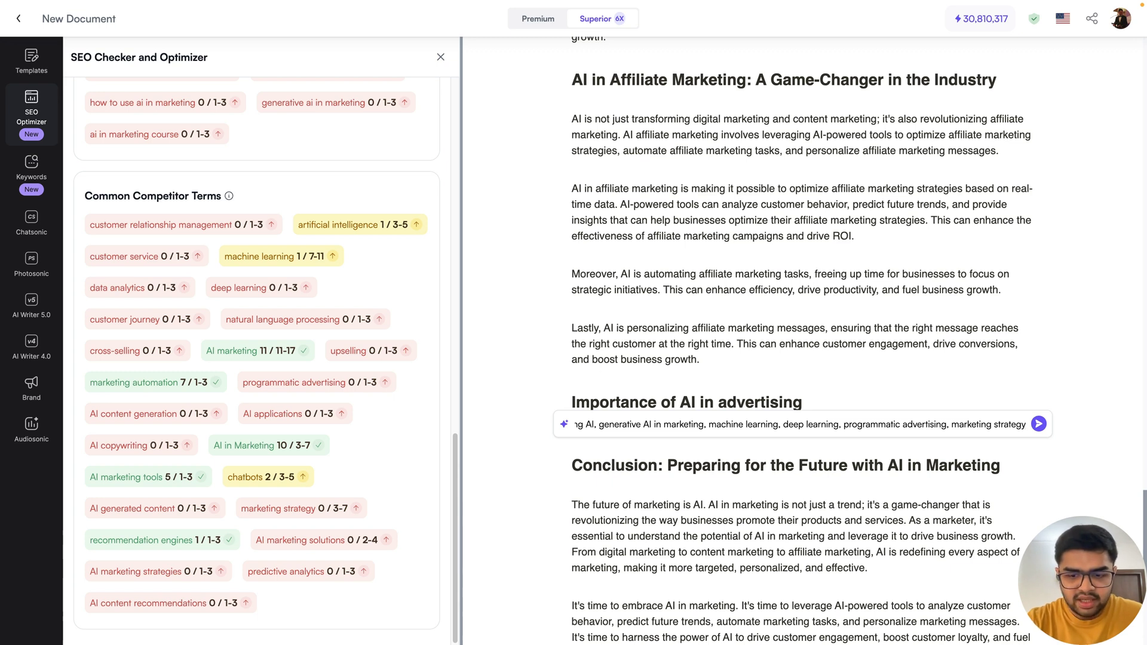
key("Return")
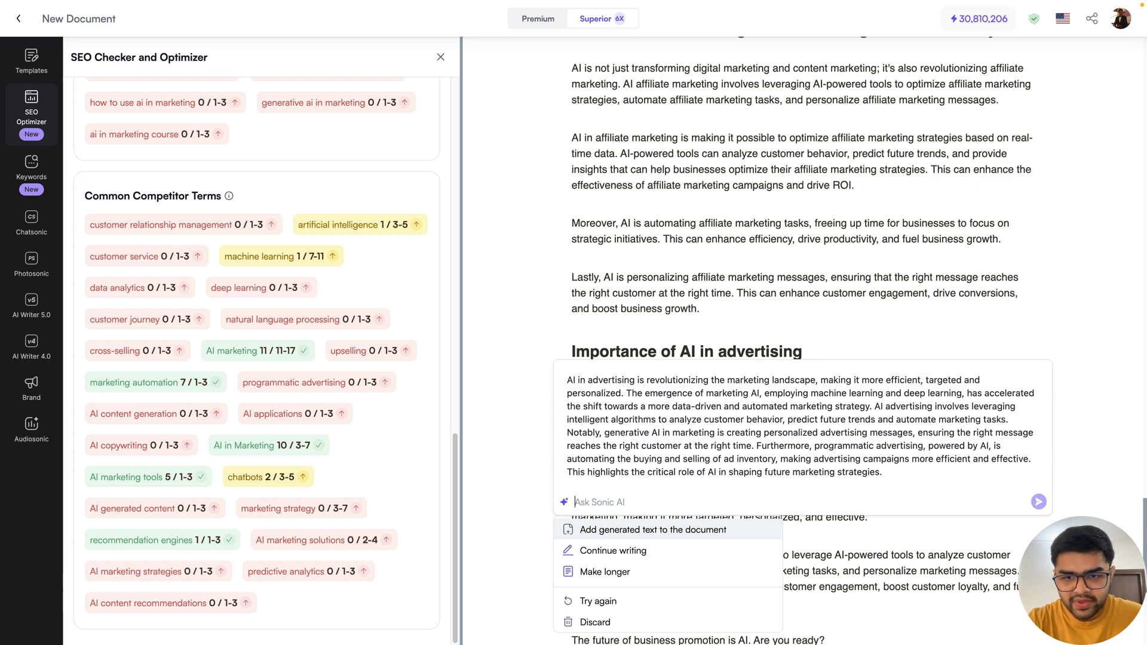
Have the AI make its advertising draft longer and review the expanded text.
left_click(605, 572)
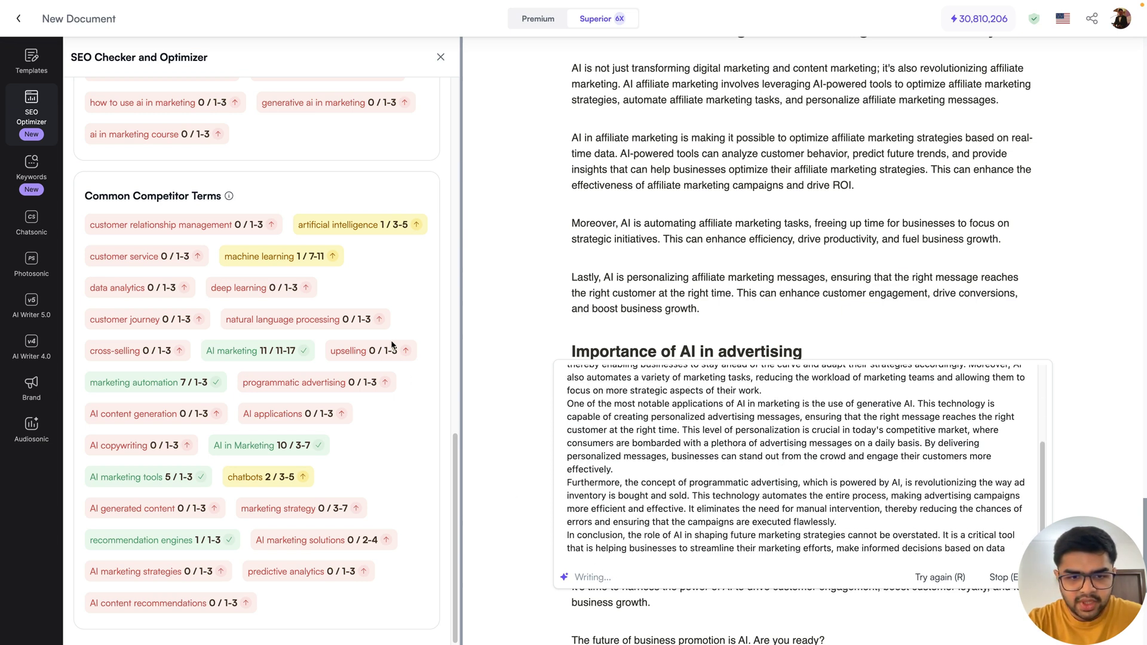
scroll(400, 353, "up", 15)
scroll(392, 346, "up", 3)
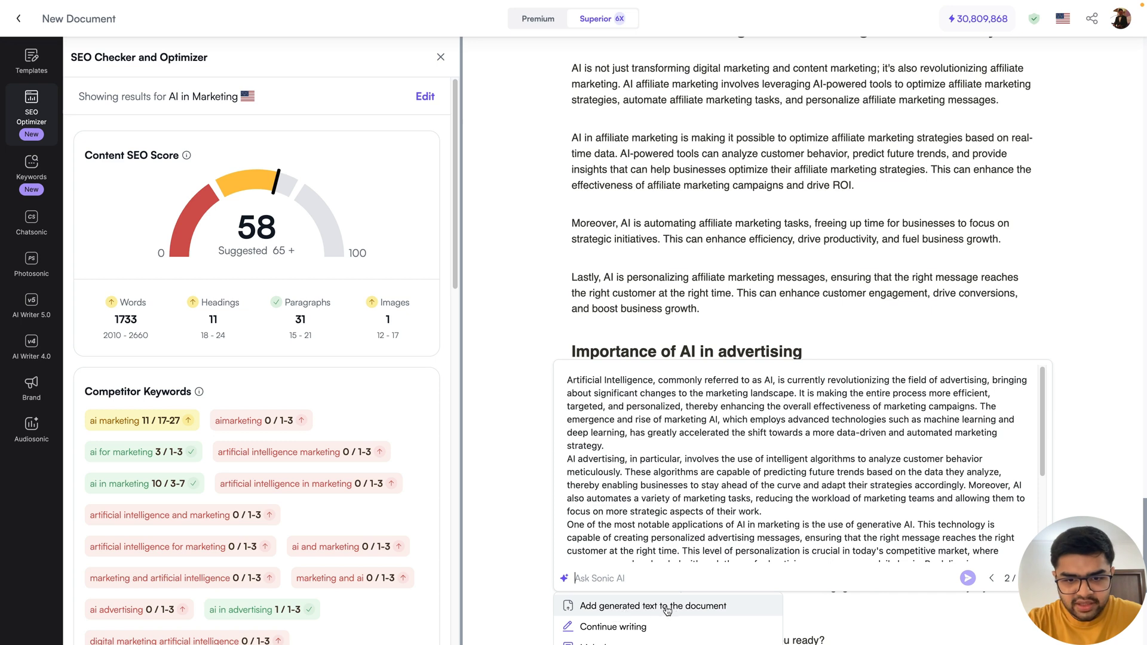
Add the expanded paragraphs under the advertising heading, lifting the SEO score to 64.
left_click(690, 606)
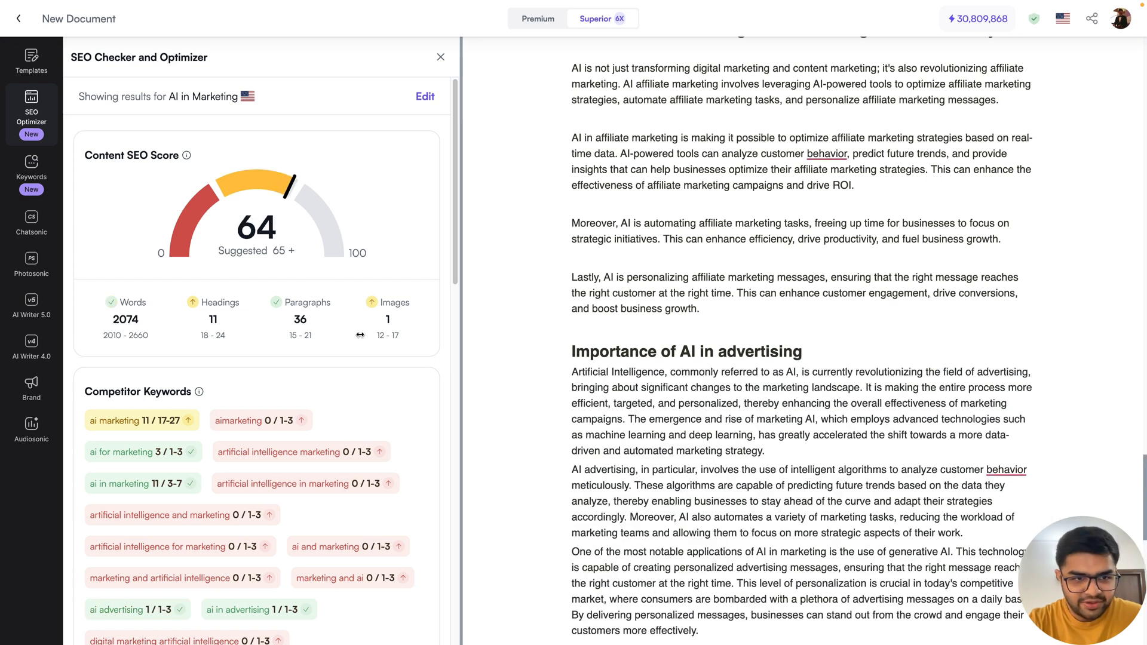
mouse_move(276, 219)
scroll(652, 409, "down", 3)
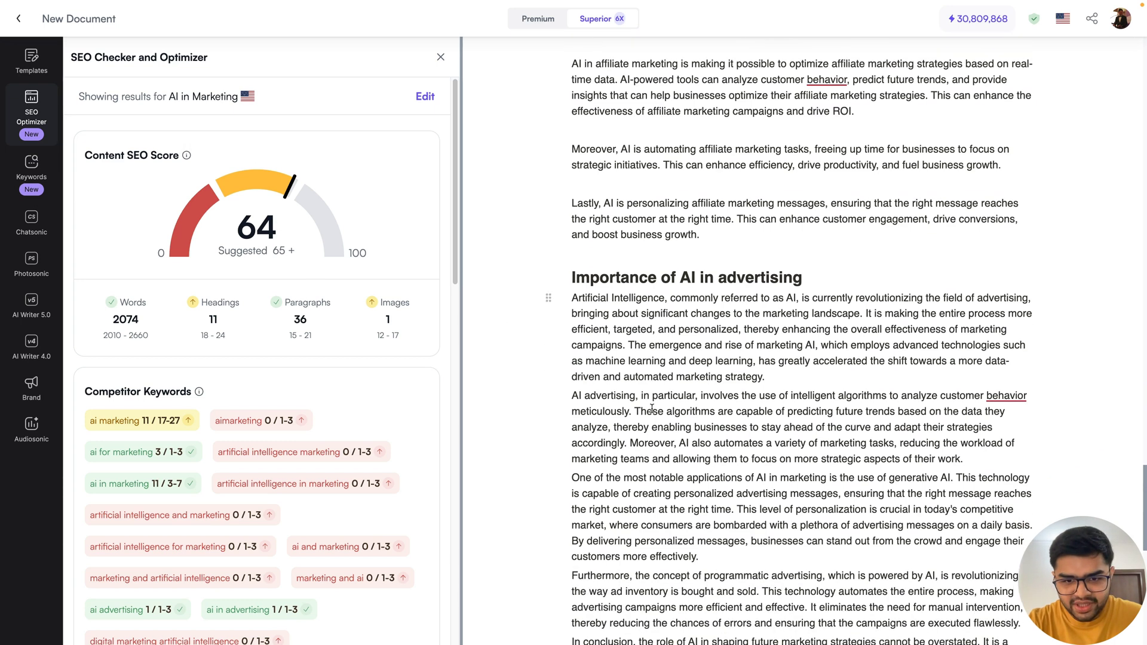
scroll(652, 409, "down", 1)
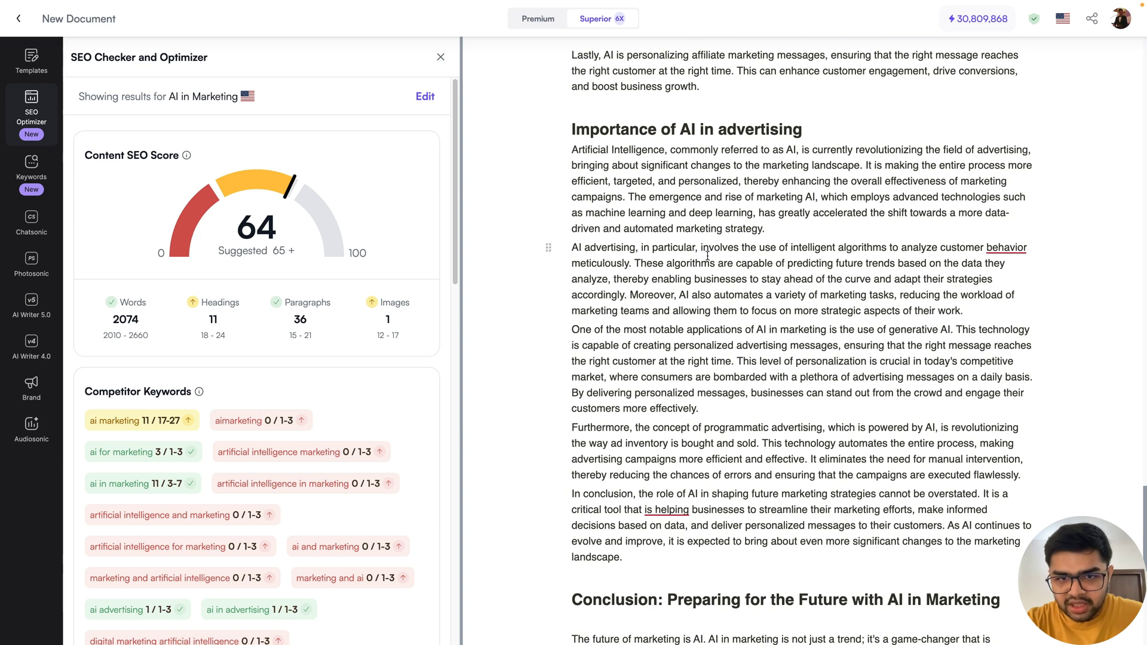
Check the new text for keywords like 'marketing strategy' and 'programmatic' against the SEO panel's keyword chips.
left_click(703, 224)
left_click_drag(703, 224, 760, 229)
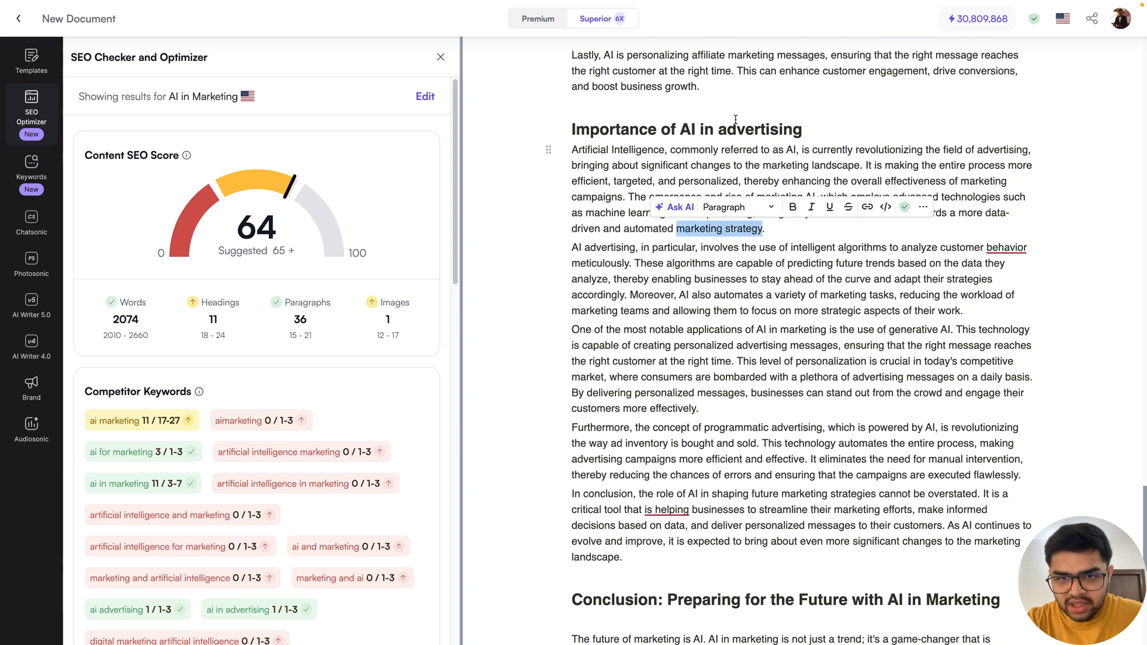
left_click(710, 286)
double_click(719, 428)
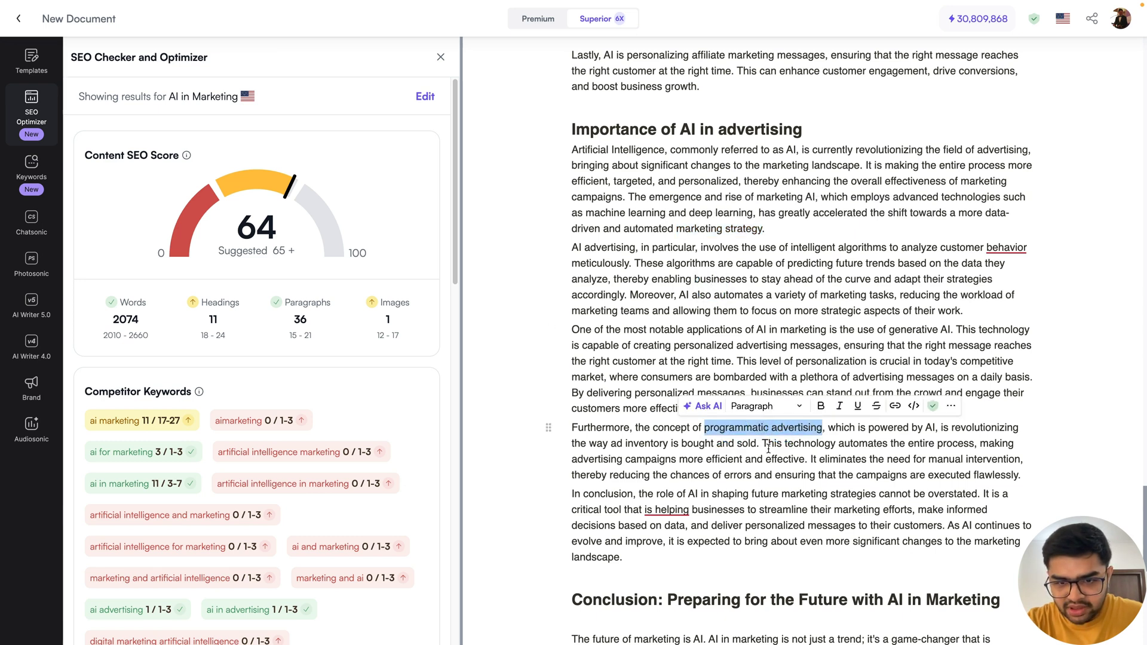
left_click(762, 500)
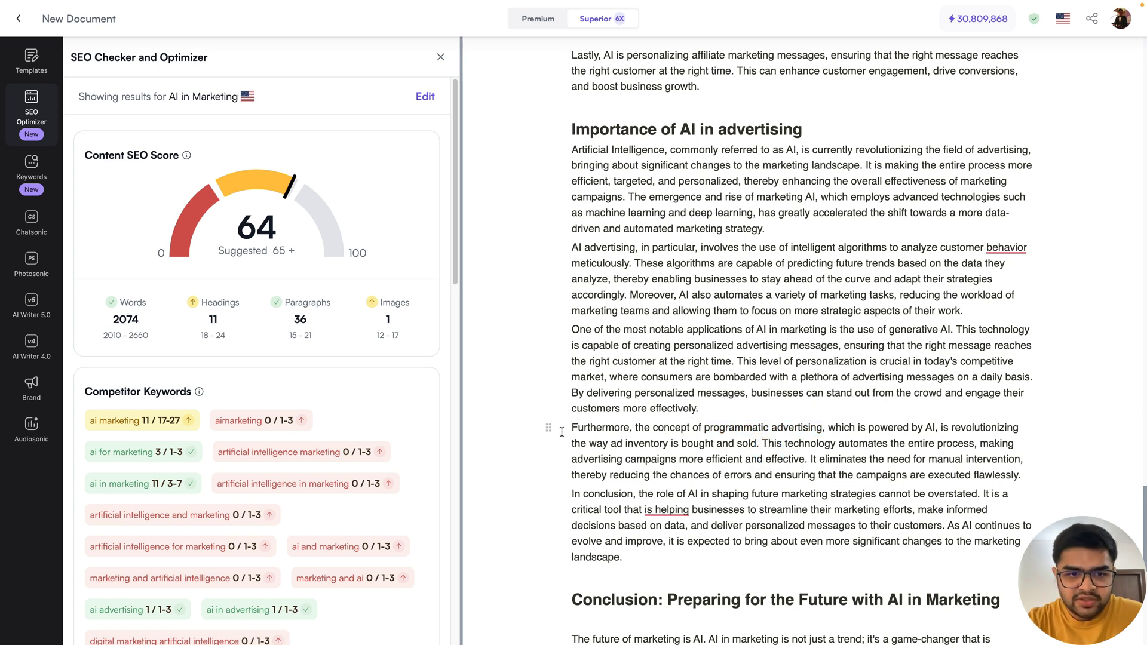
scroll(388, 382, "down", 15)
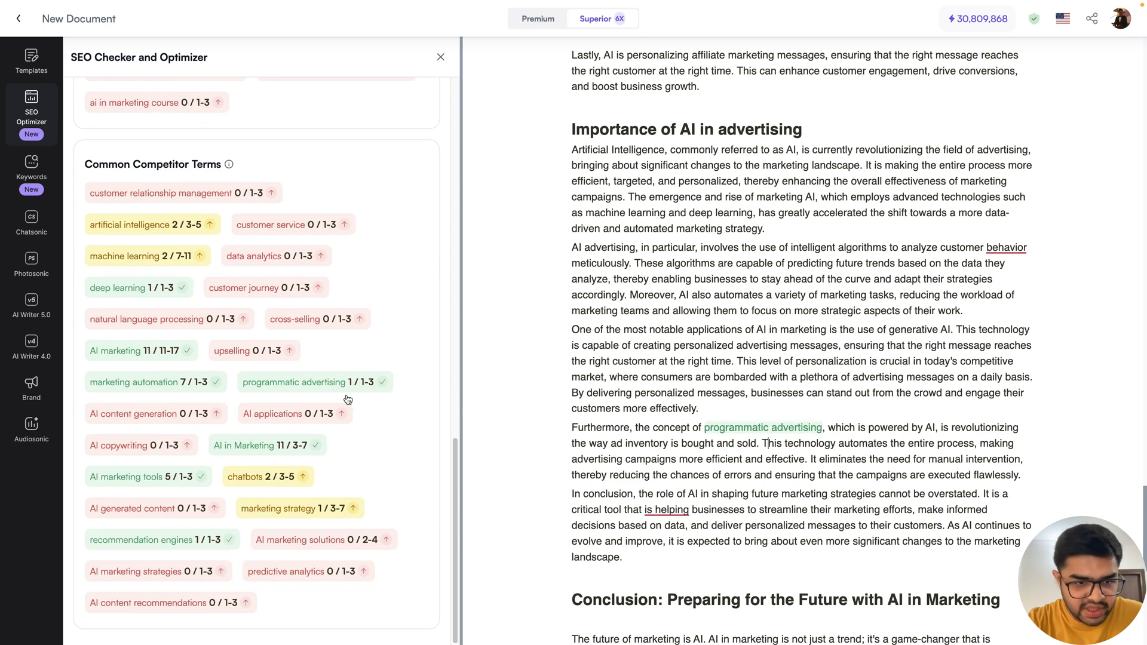
mouse_move(308, 387)
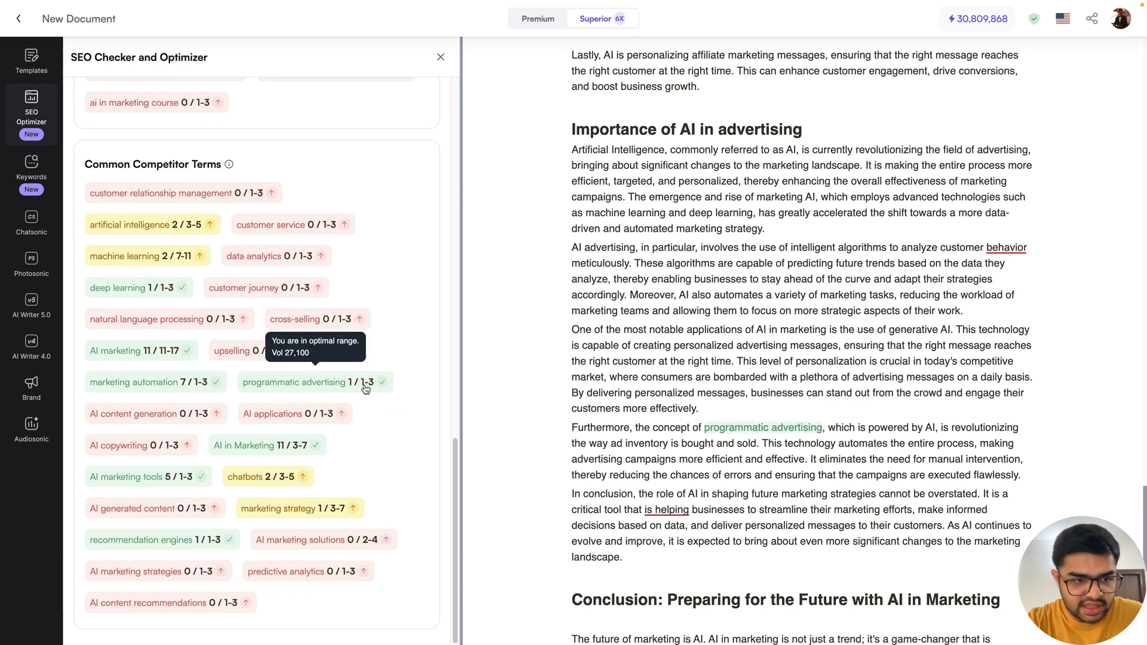
mouse_move(333, 326)
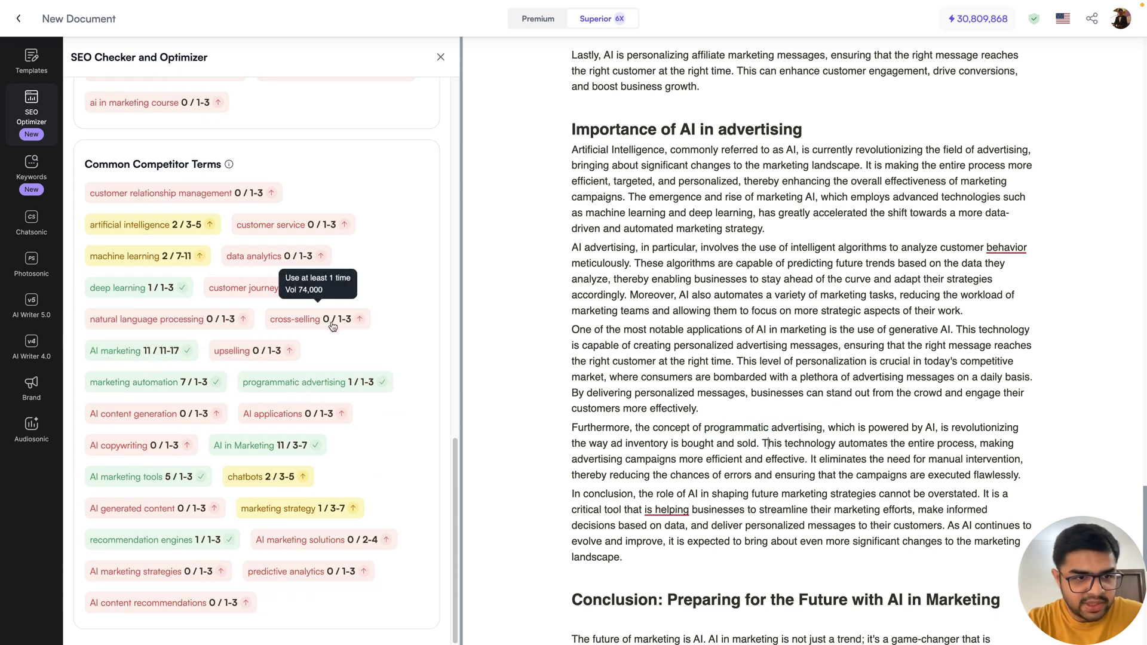
mouse_move(168, 285)
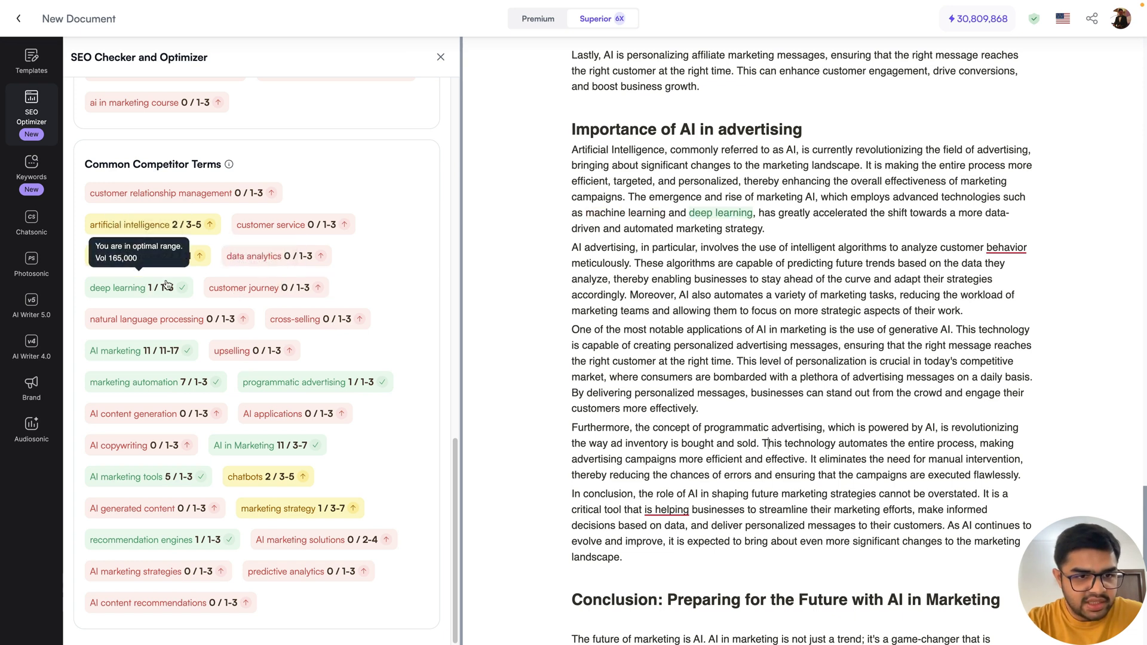
mouse_move(155, 259)
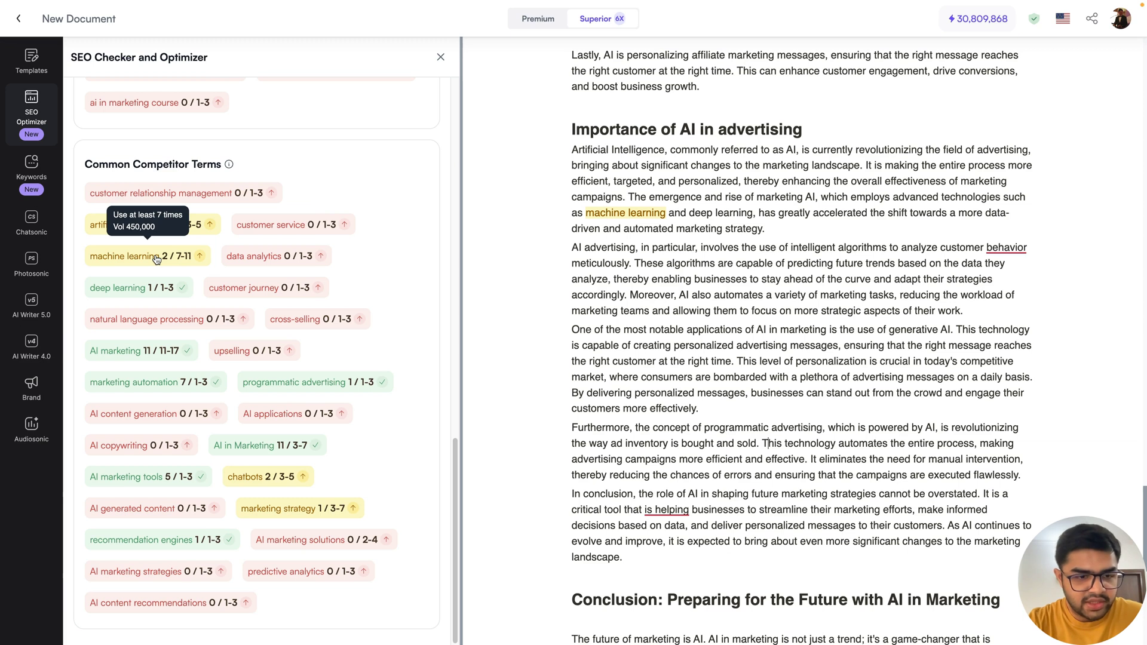
scroll(378, 341, "up", 10)
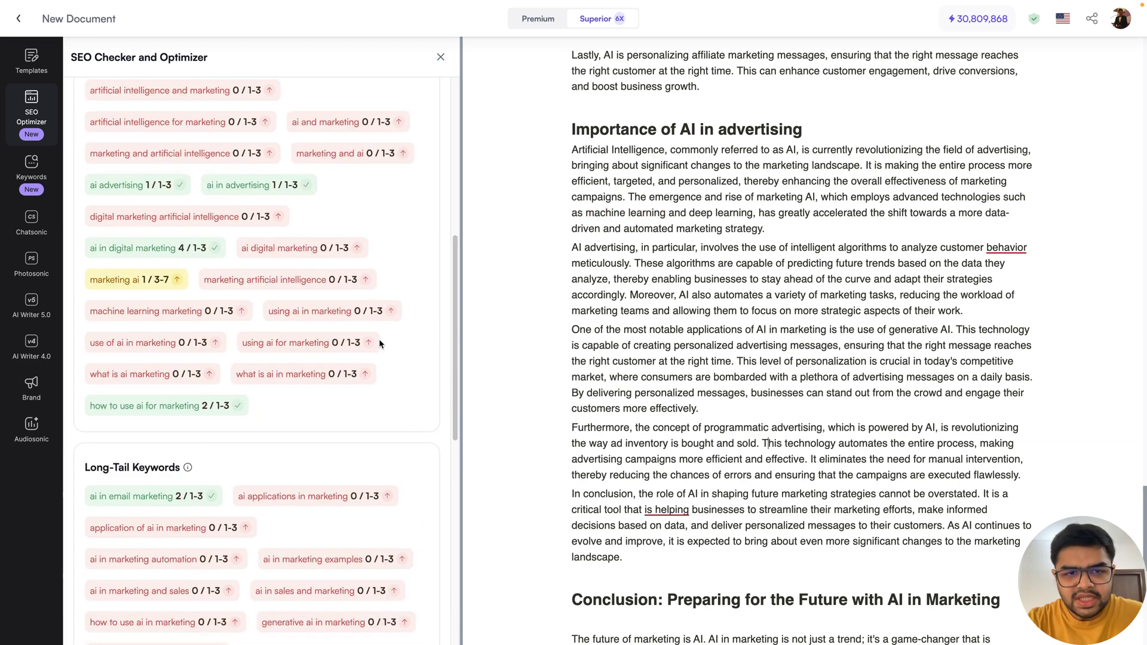
scroll(379, 339, "up", 7)
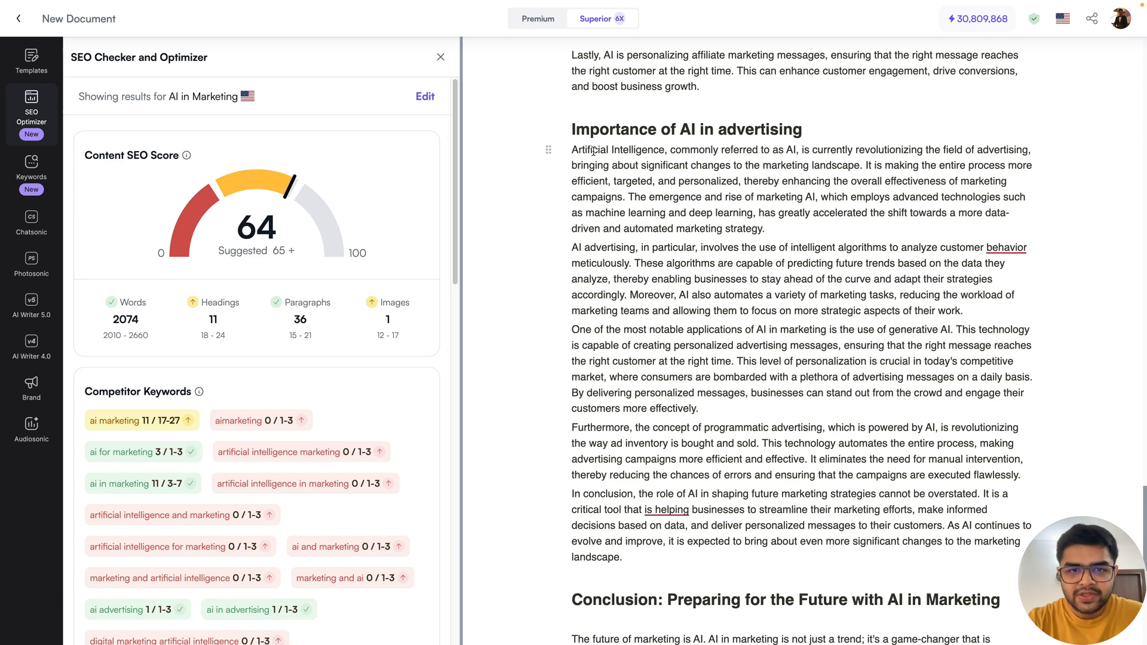
left_click_drag(577, 151, 770, 232)
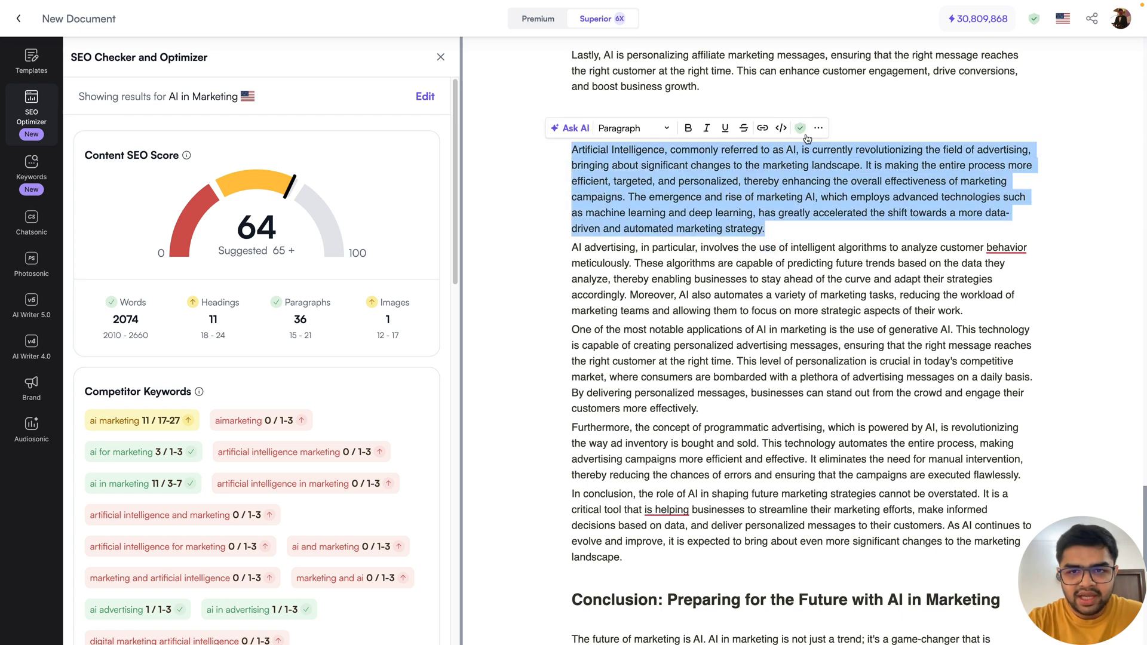
left_click(769, 232)
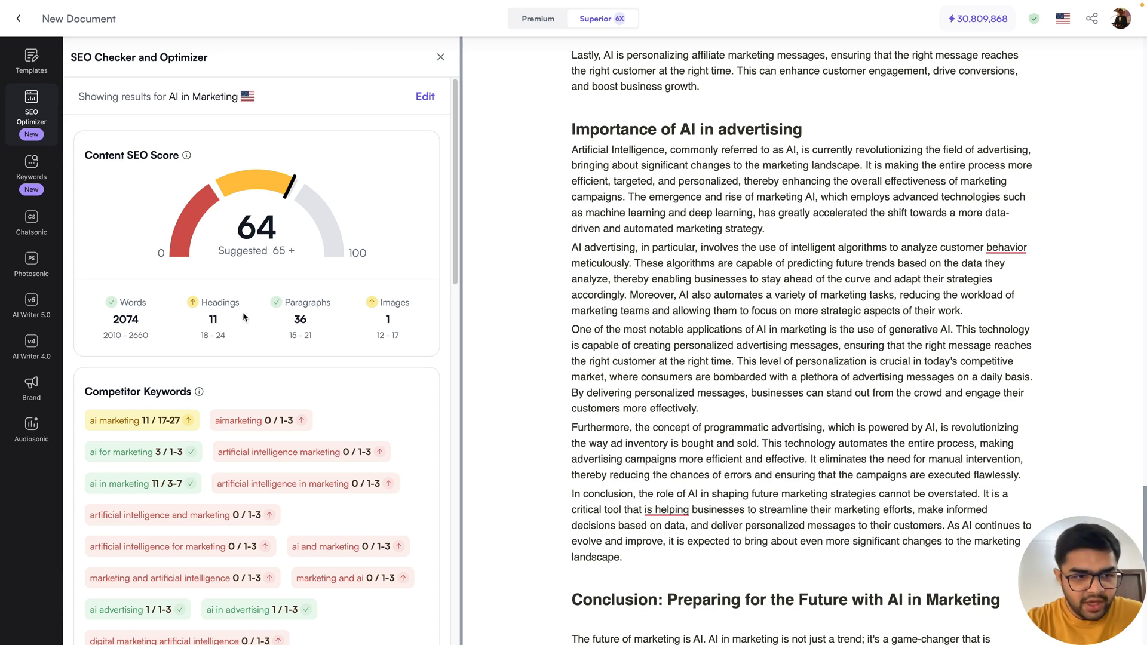
mouse_move(132, 302)
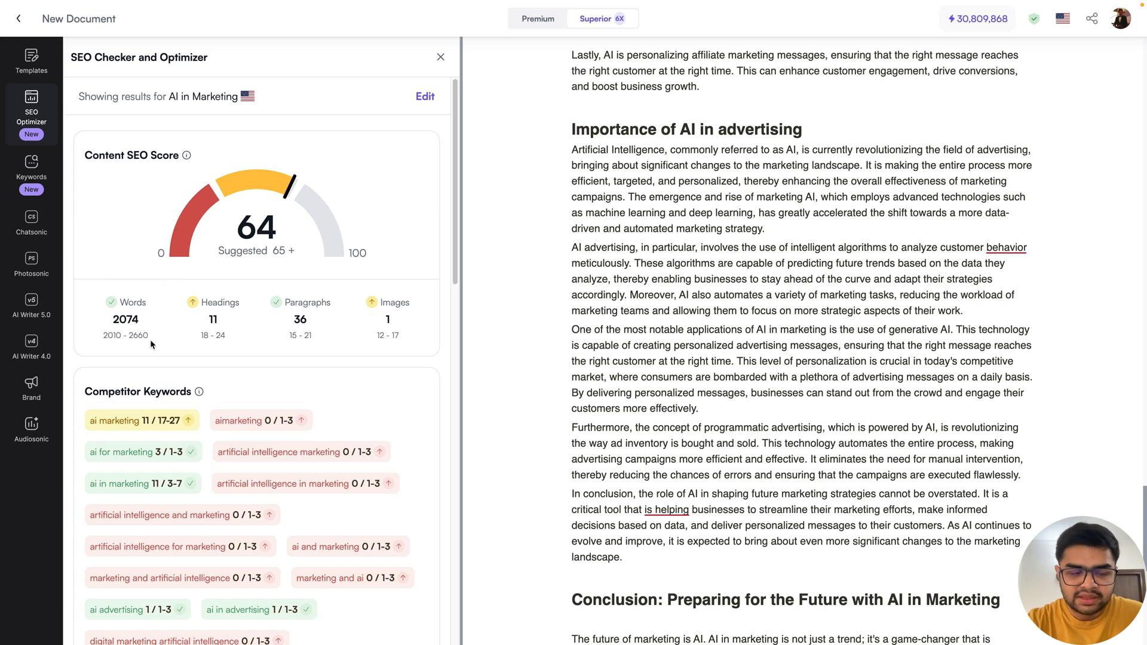
mouse_move(149, 339)
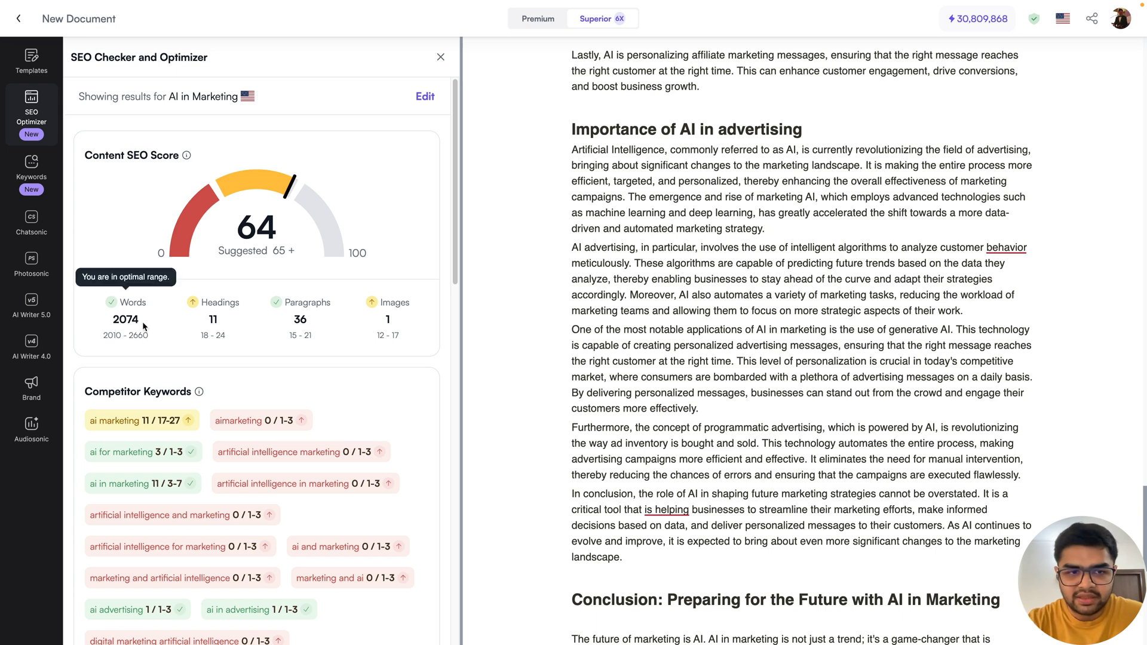
mouse_move(290, 197)
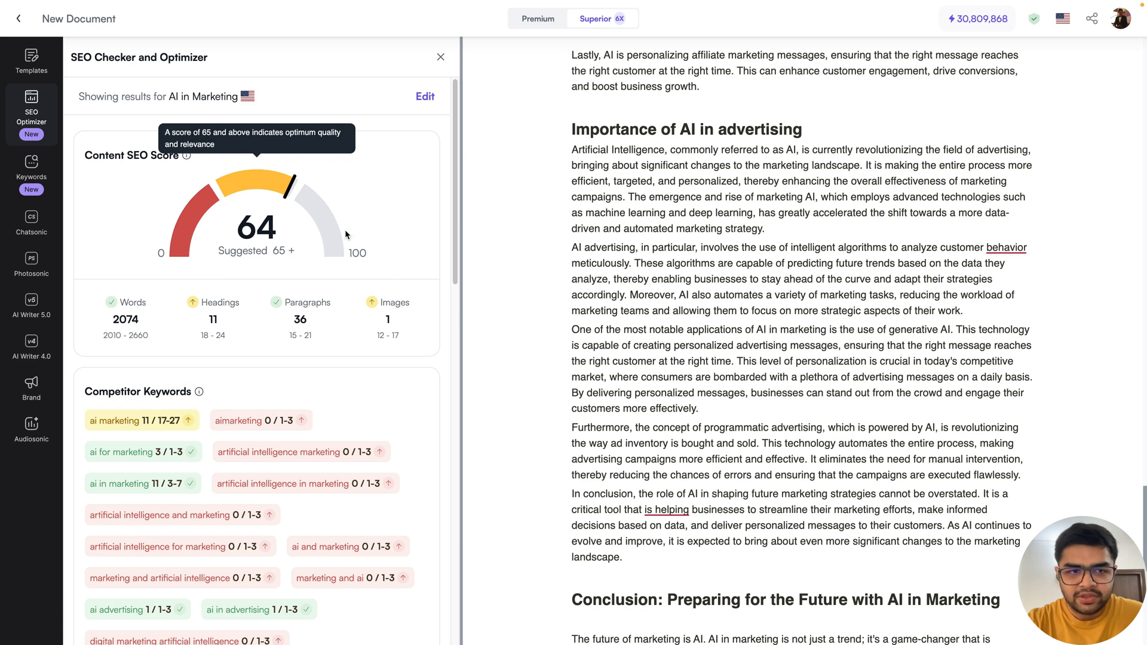